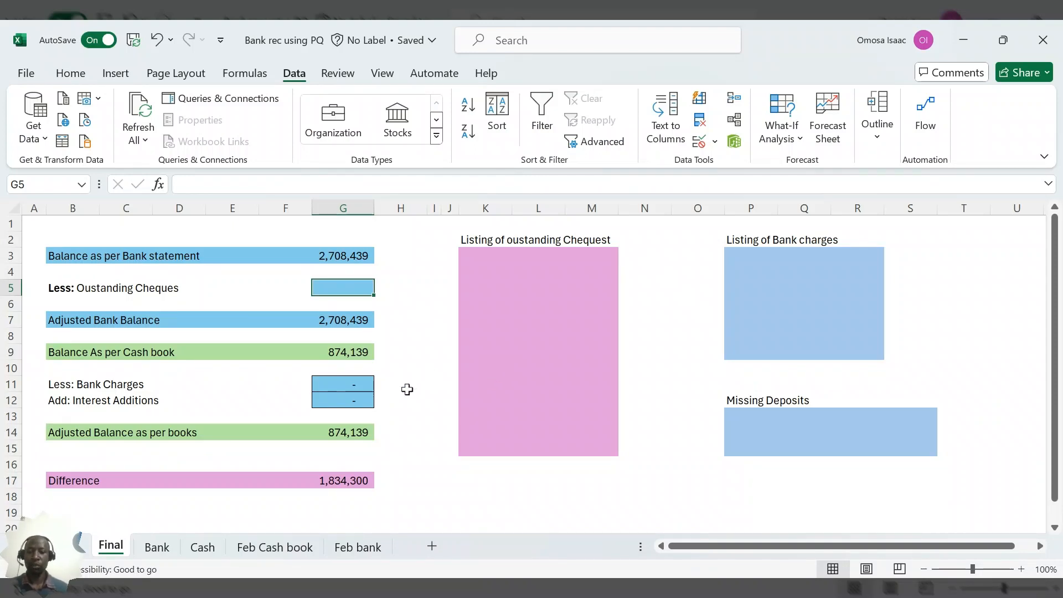
Review the Bank and Cash transaction tables and the reconciliation layout on the Final sheet, finishing on the Bank sheet
left_click(158, 548)
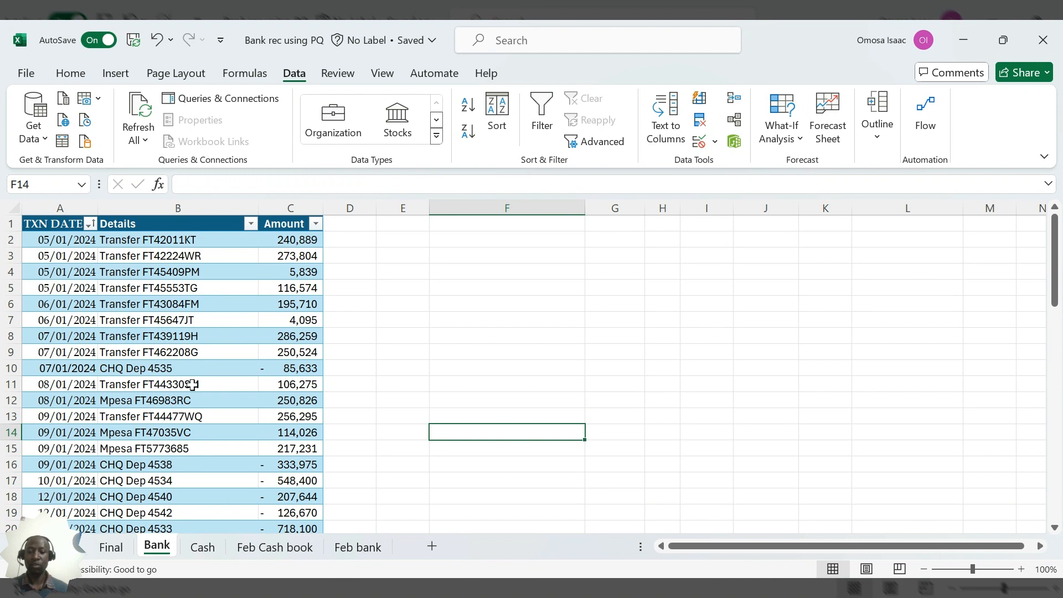
left_click(201, 552)
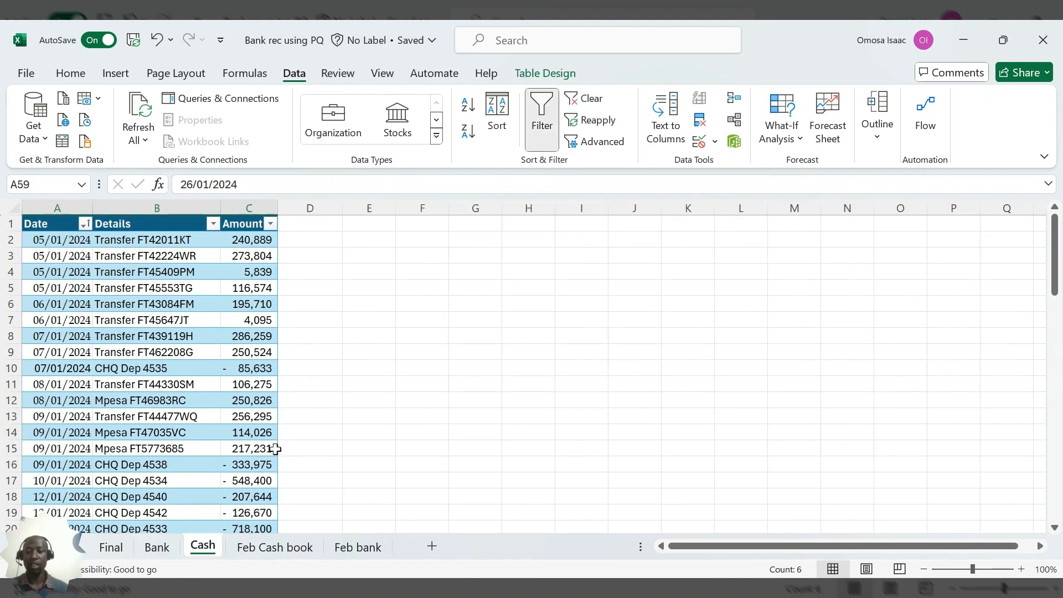
left_click(113, 549)
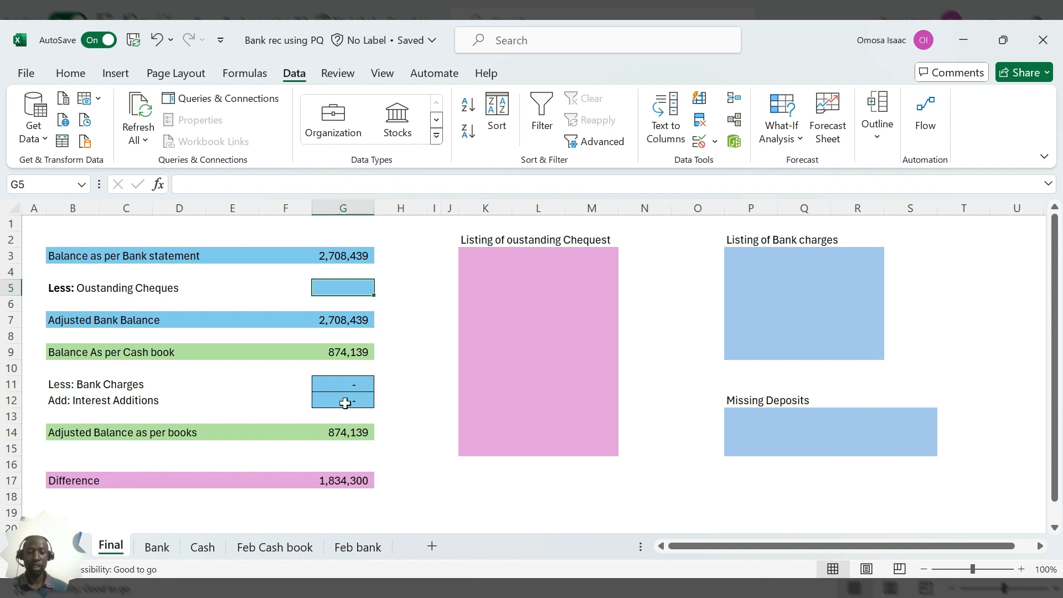
left_click(157, 548)
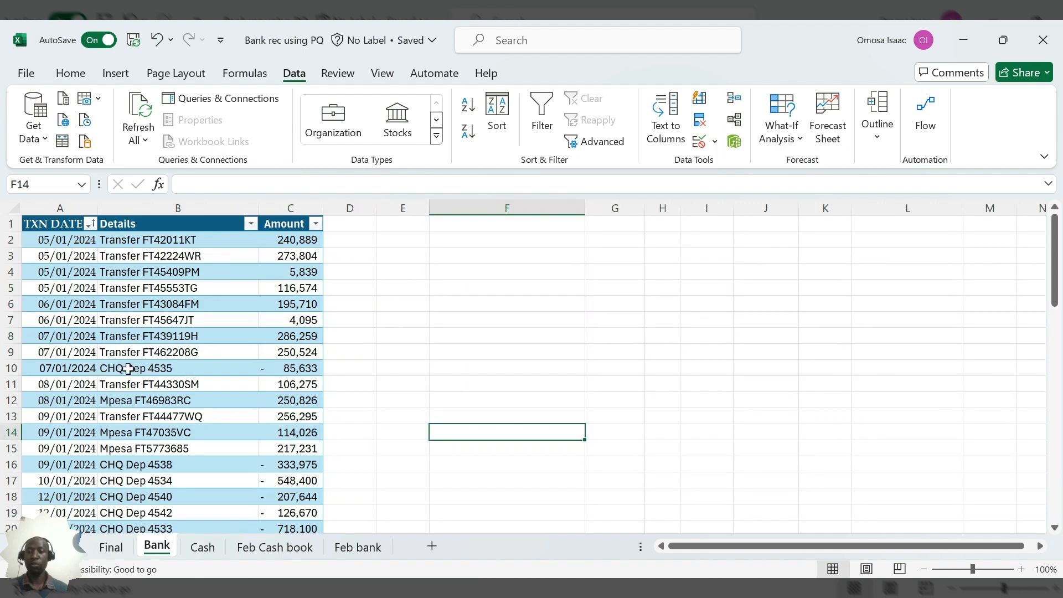
left_click(63, 145)
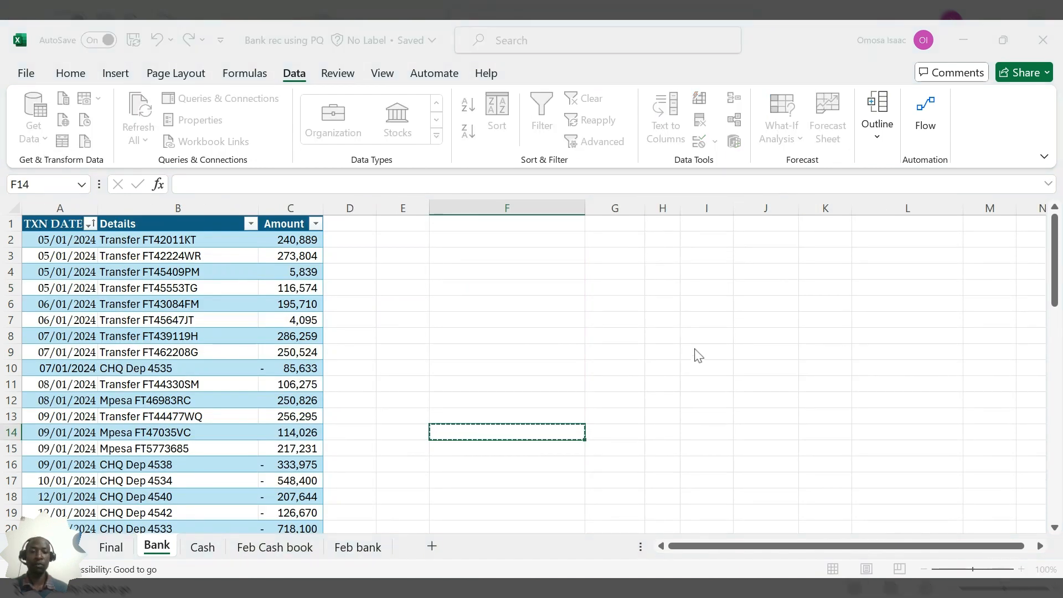
left_click(233, 325)
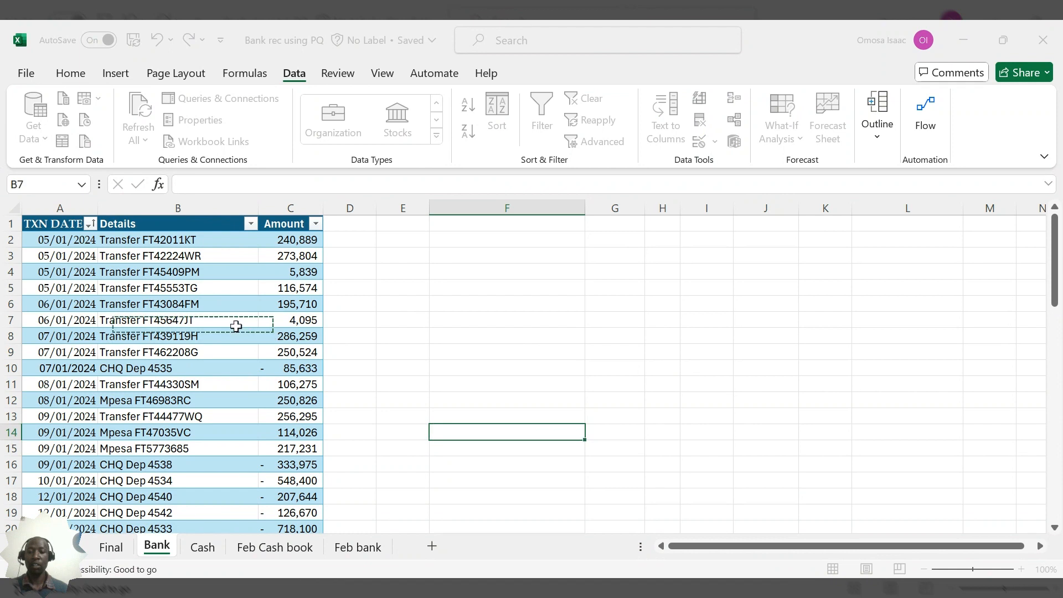
left_click(689, 352)
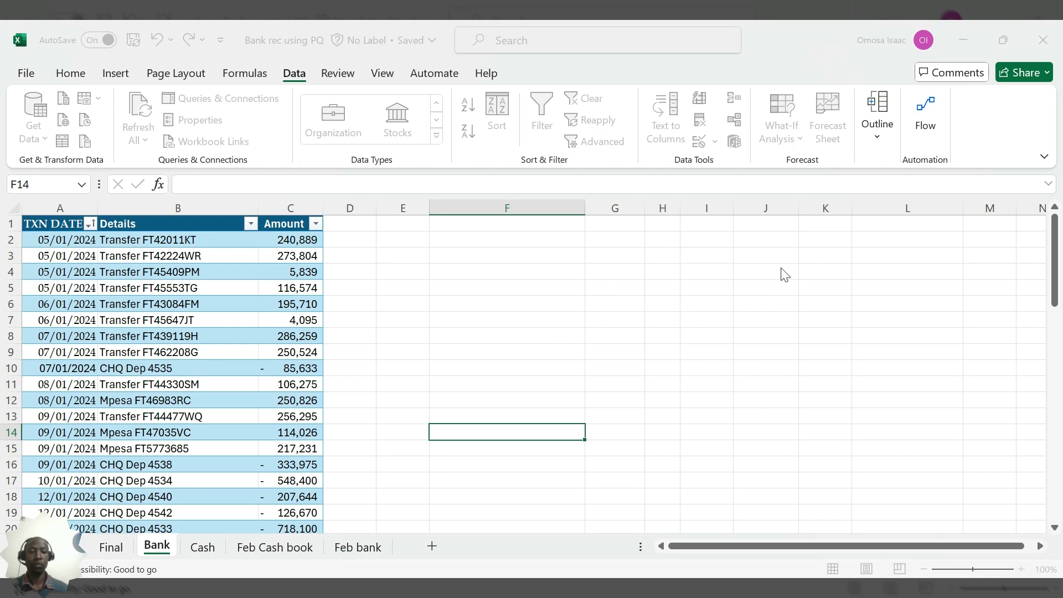
Load the Bank sheet's transaction table into Power Query as a connection-only query named Bank All
left_click(178, 305)
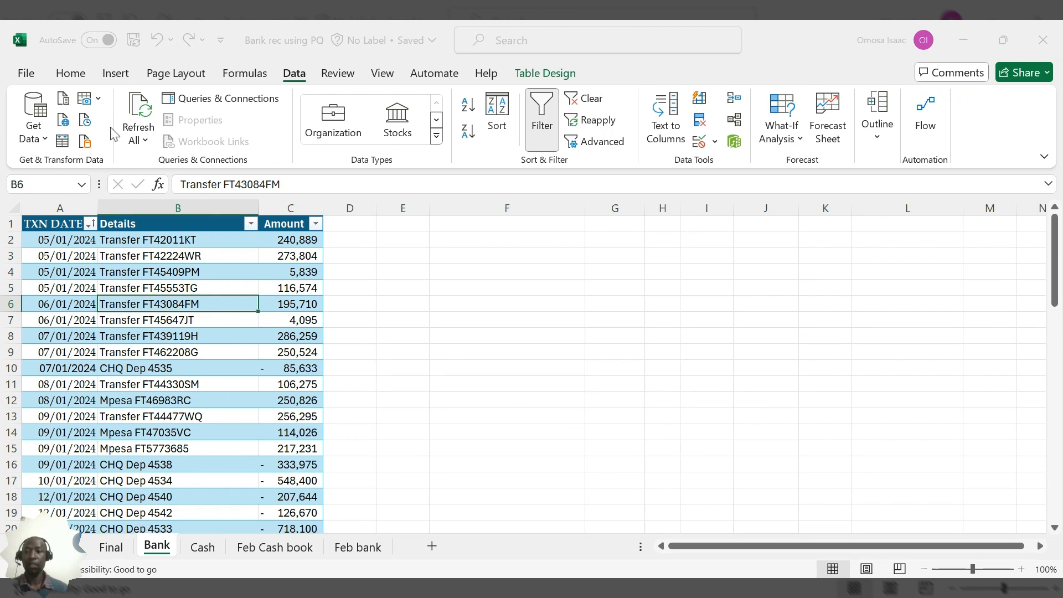
left_click(57, 144)
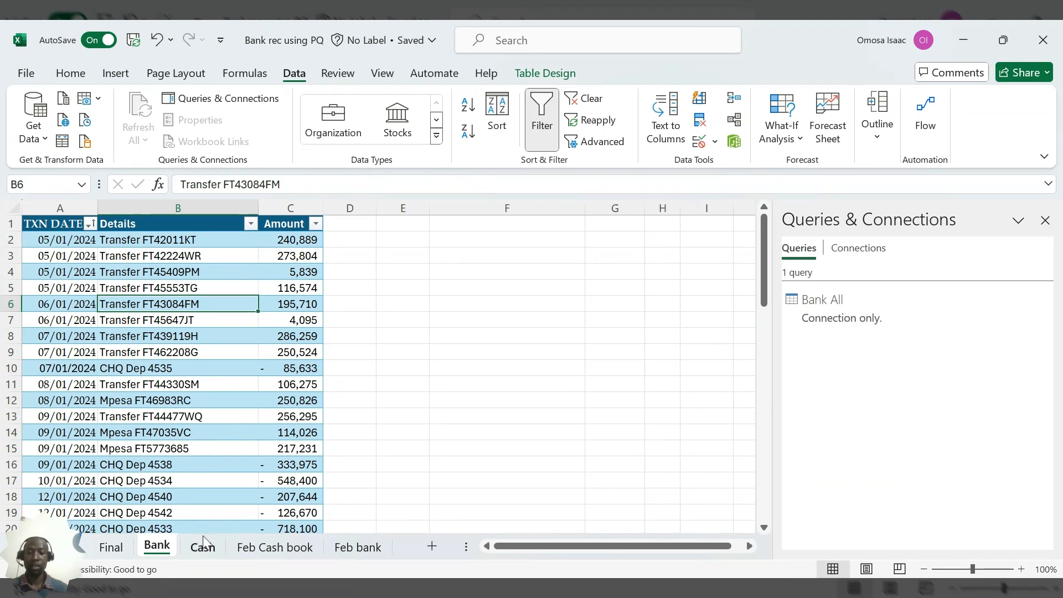
Load the Cash sheet's transaction table into Power Query as a connection-only query named Cashbook All
left_click(202, 547)
left_click(131, 259)
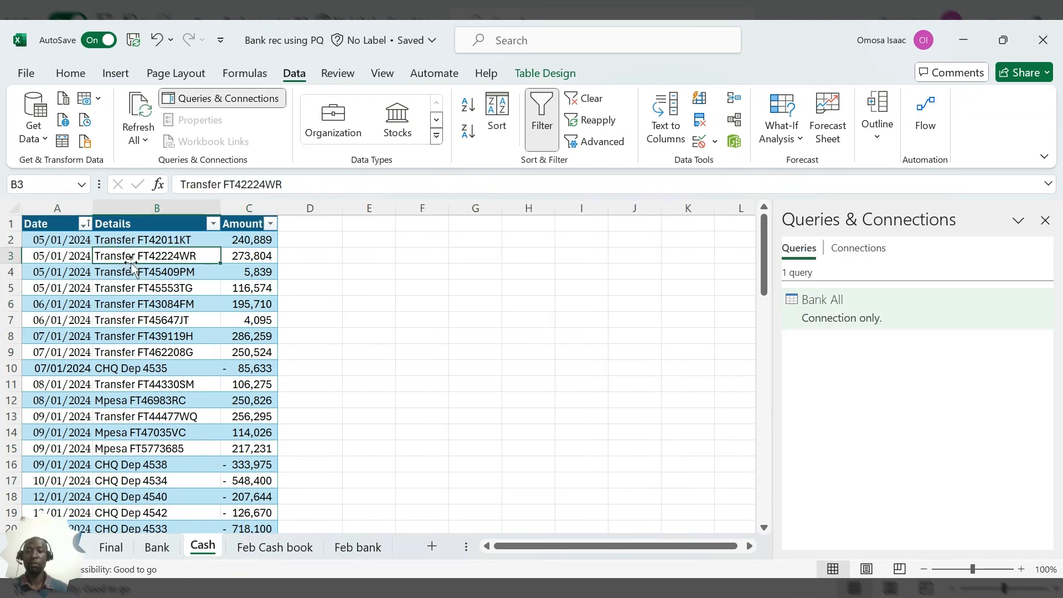
left_click(61, 142)
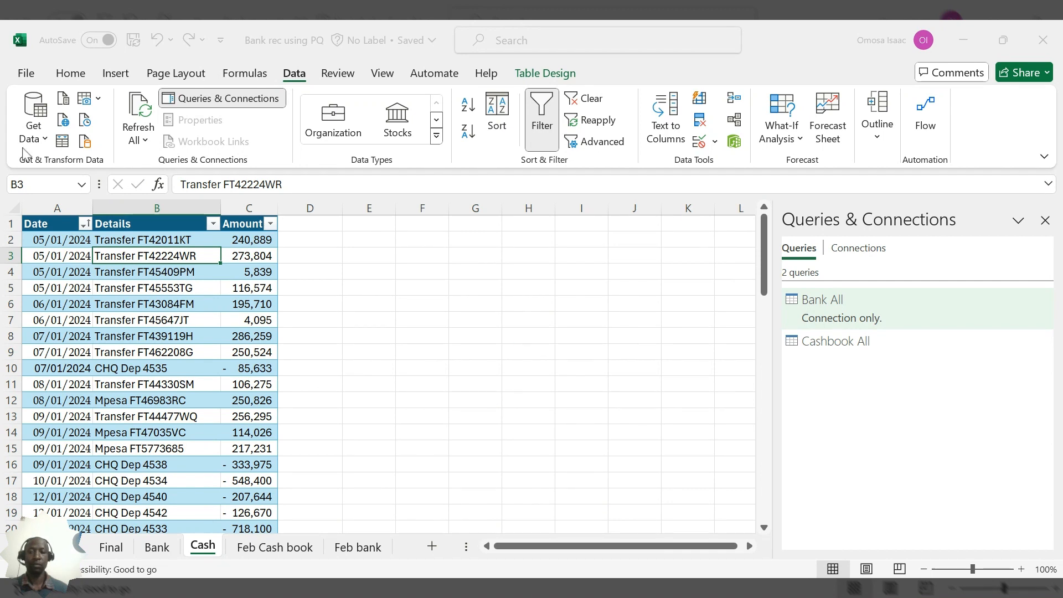
left_click(52, 143)
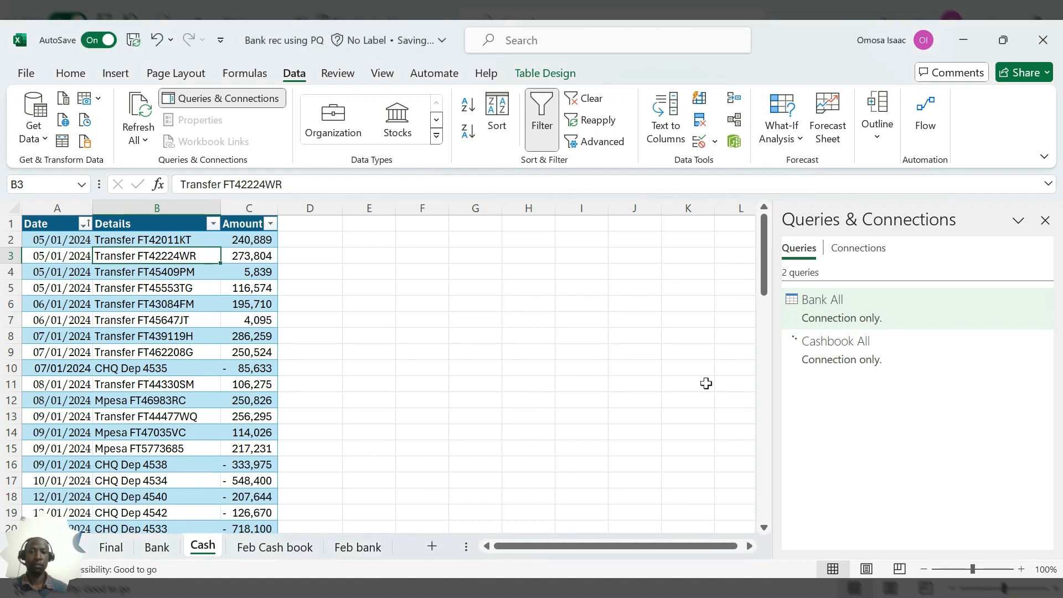
From the Bank All query, create two connection-only queries named Bank checks and Bank charges
left_click(562, 355)
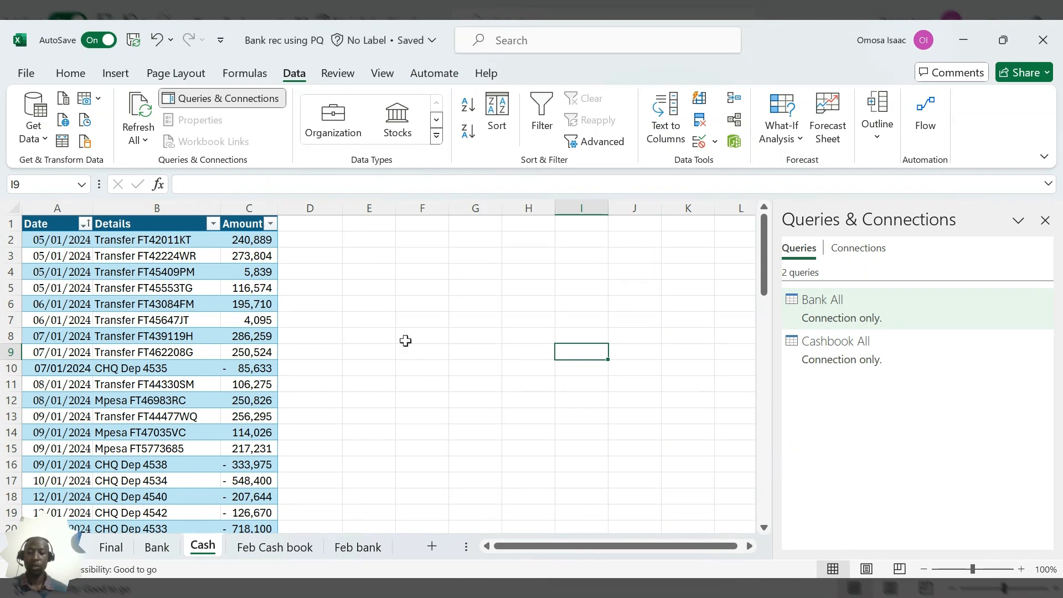
left_click(130, 542)
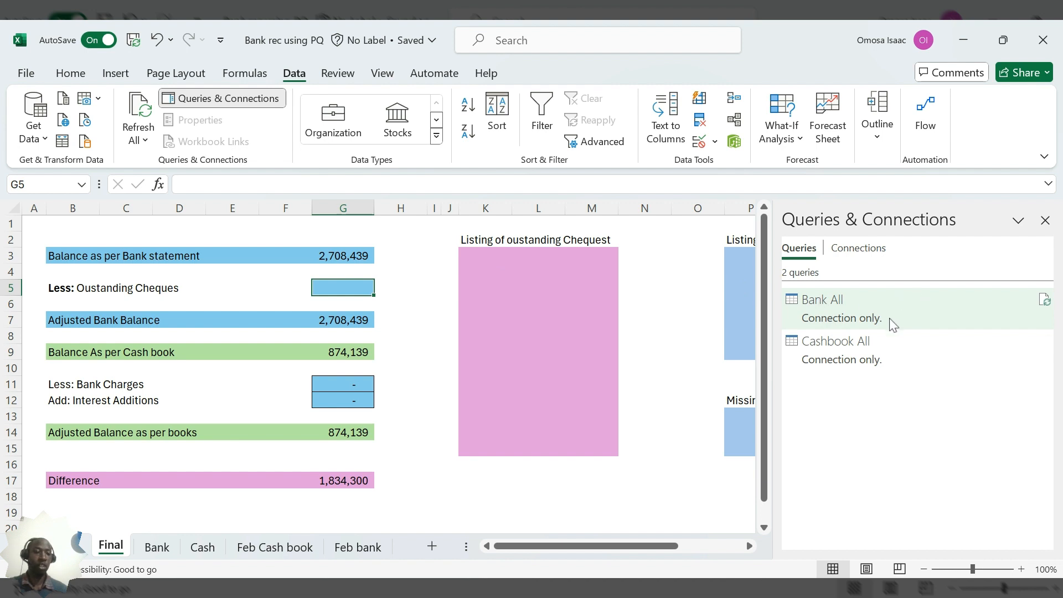
left_click(834, 312)
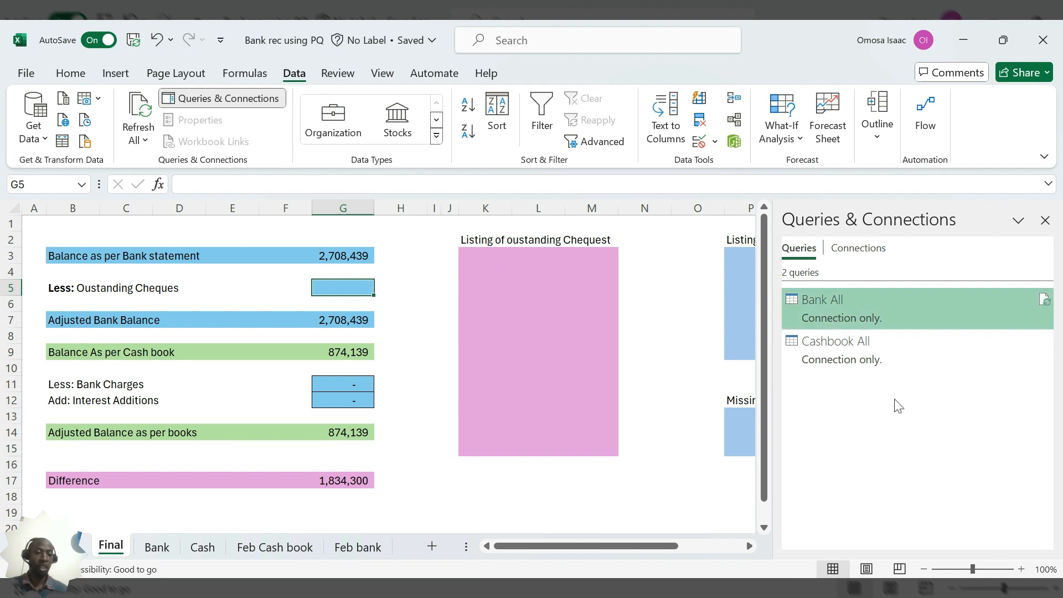
key("ctrl+v")
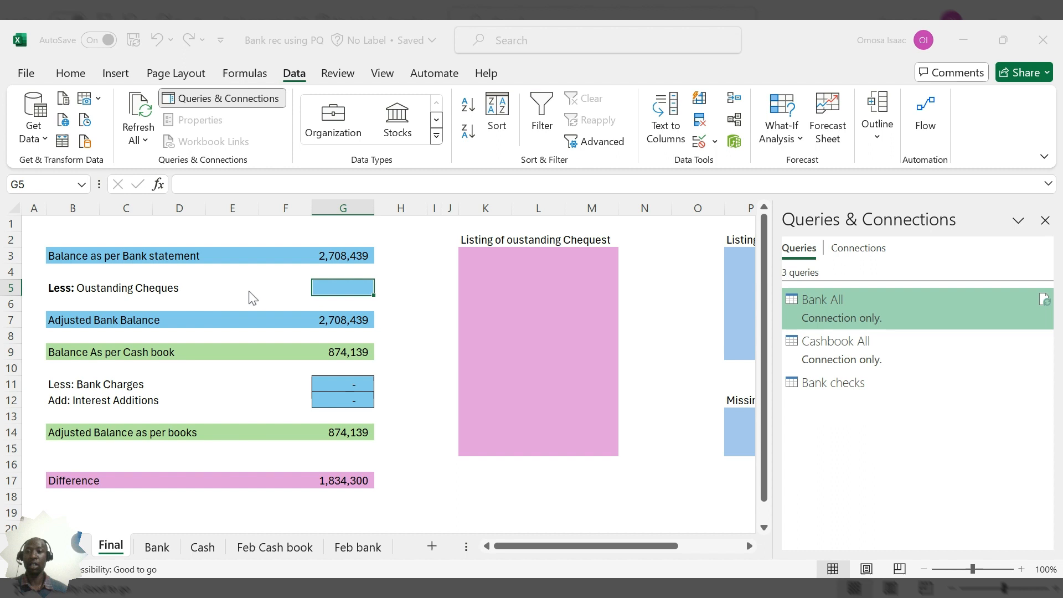
left_click(45, 141)
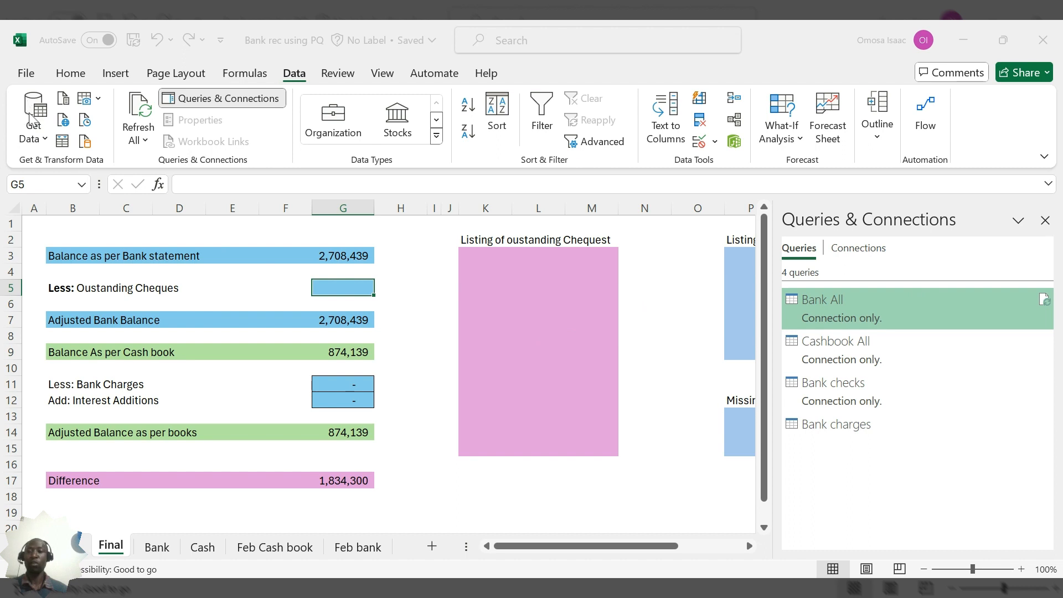
left_click(66, 150)
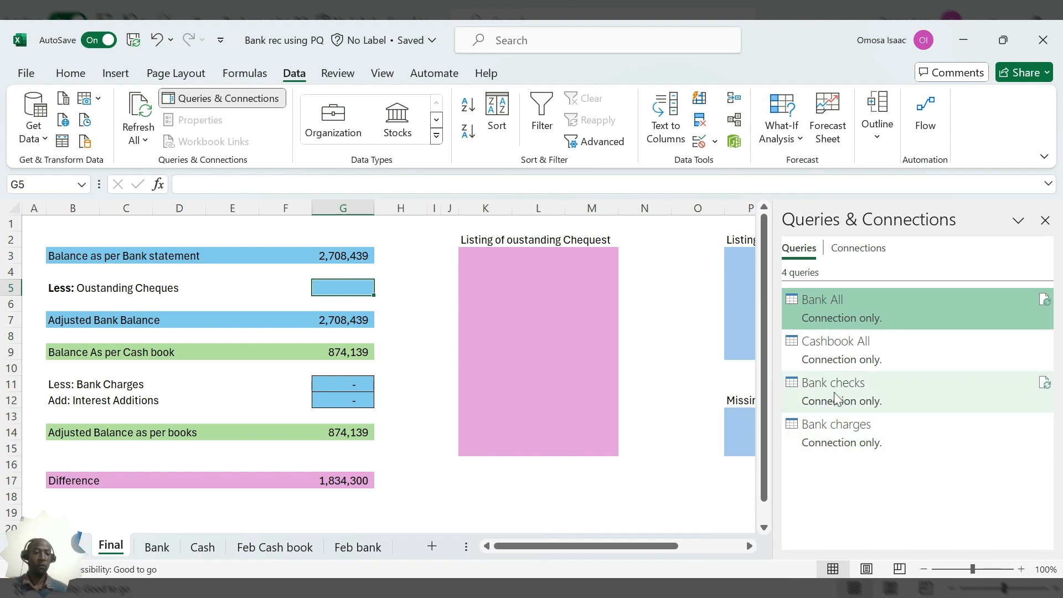
From the Cashbook All query, create a connection-only query named Cashbook checks
left_click(849, 382)
left_click(848, 341)
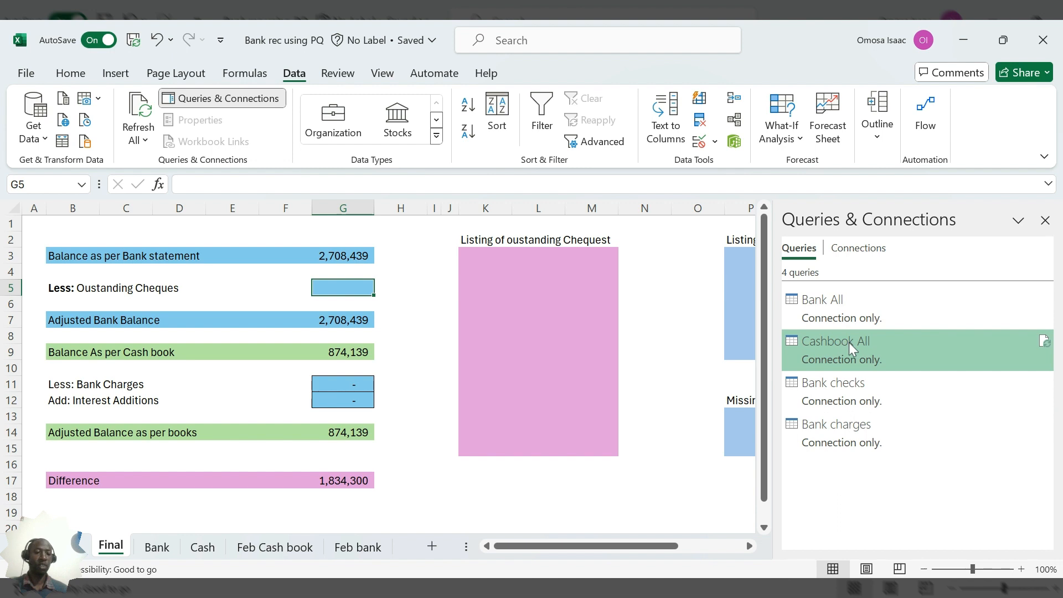
left_click(903, 427)
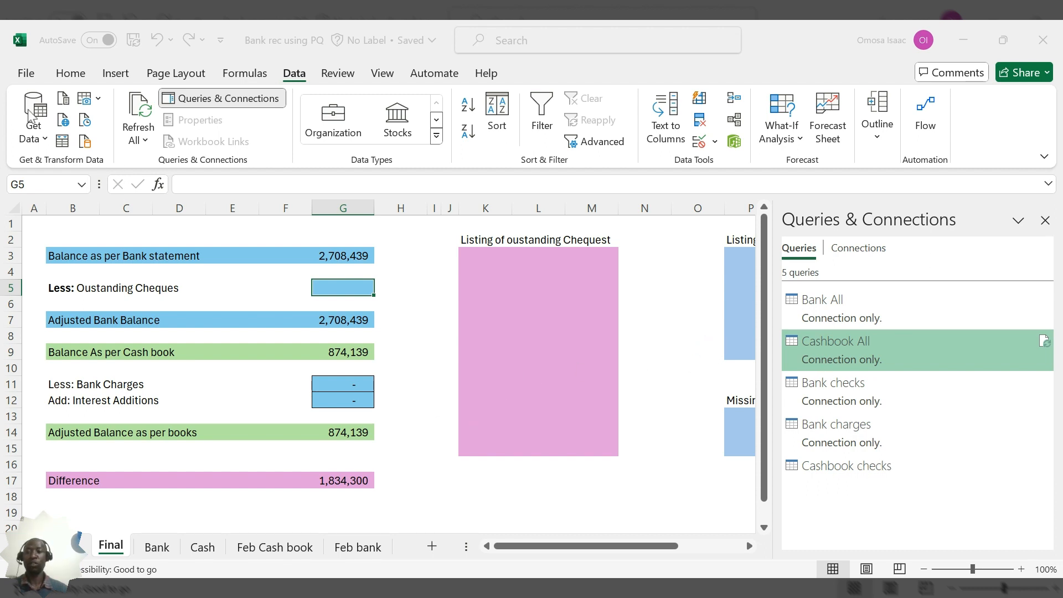
left_click(55, 143)
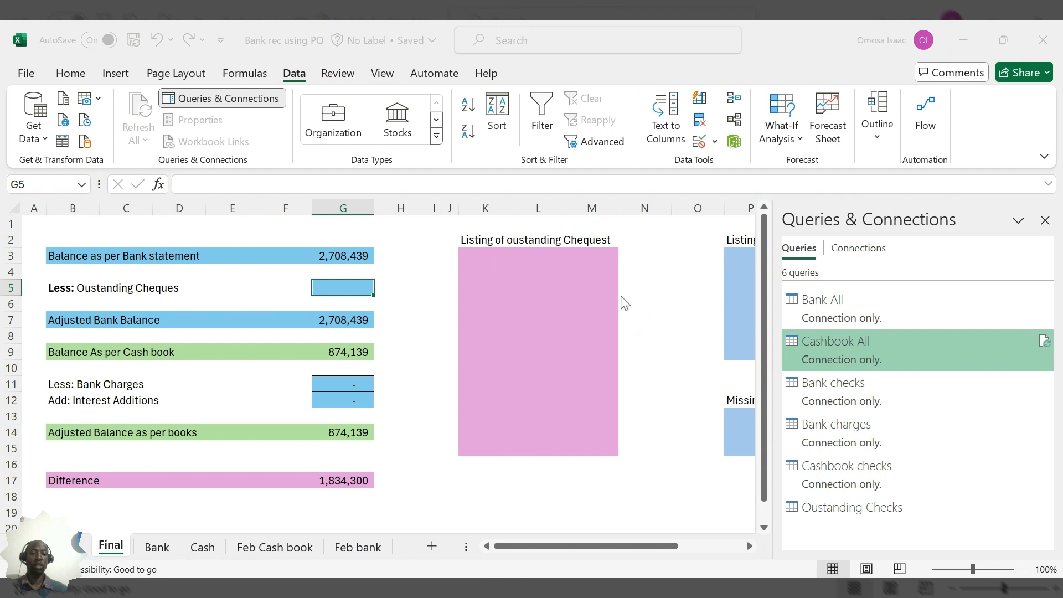
Load the Oustanding Checks query as a table at cell K3 of the Final sheet
left_click(467, 257)
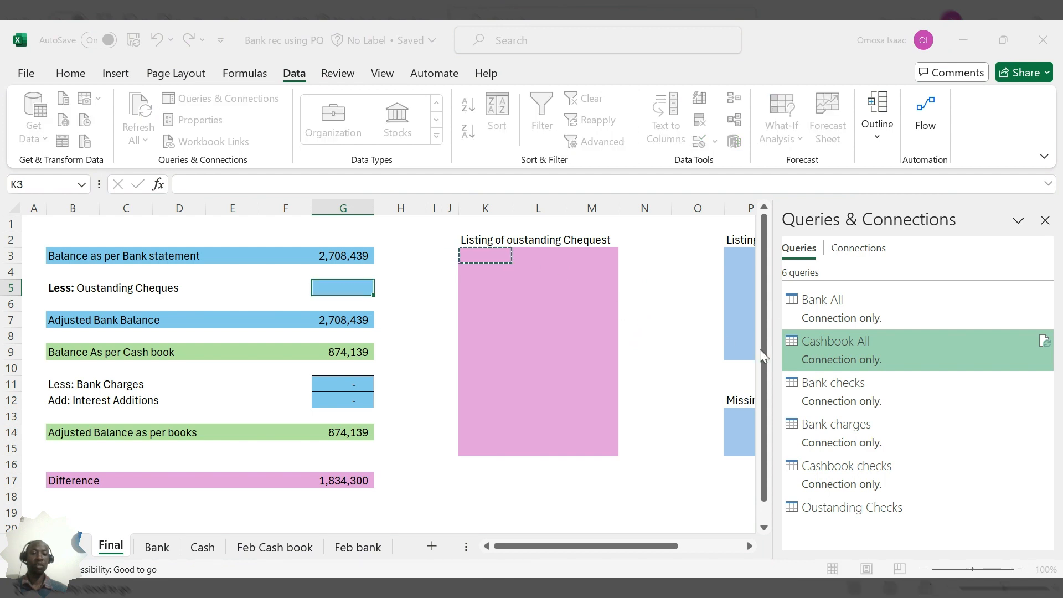
key("Return")
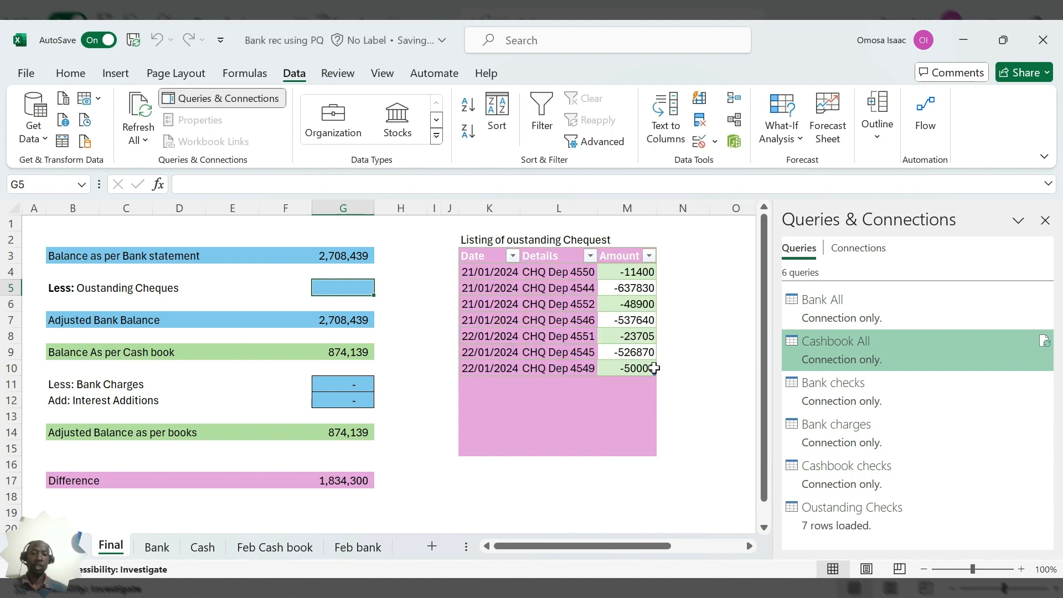
Add a total row to the outstanding cheques table on the Final sheet
left_click(624, 256)
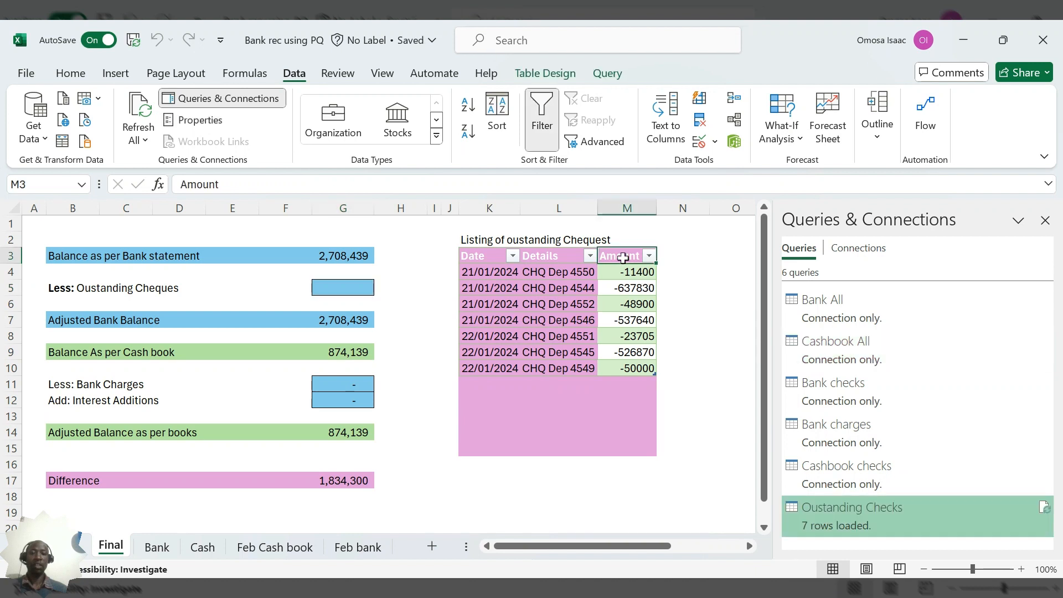
left_click(545, 74)
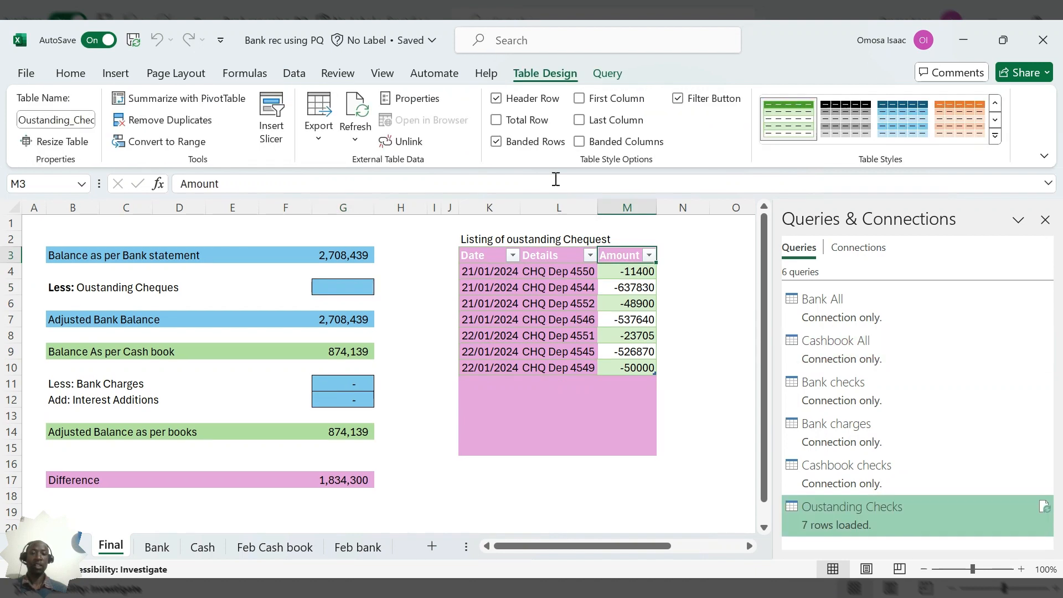
left_click(515, 121)
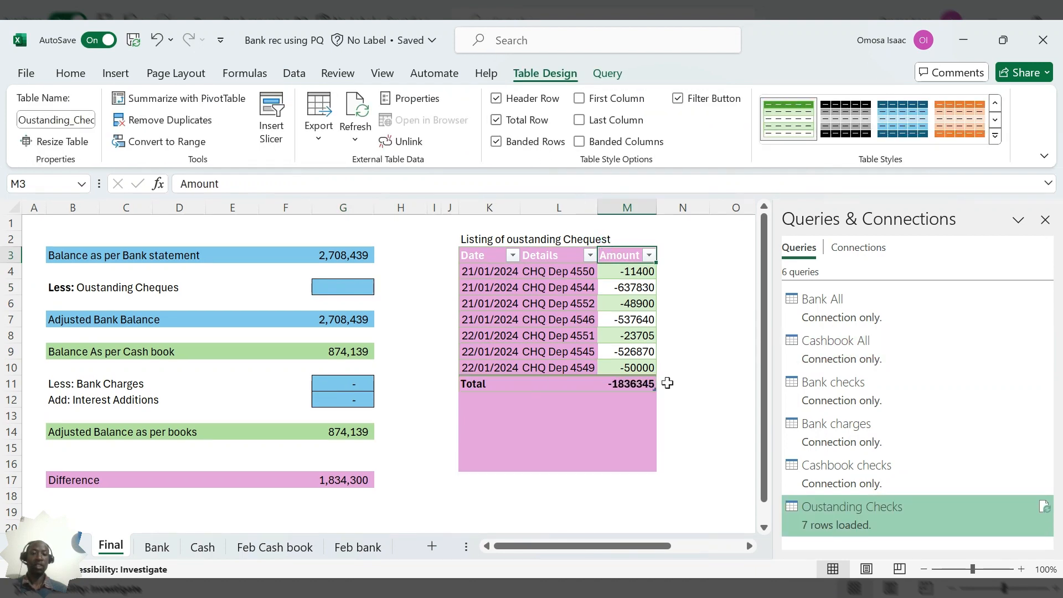
Apply comma-style number formatting to the Amount column of the outstanding cheques table, including its total
left_click_drag(629, 262, 629, 385)
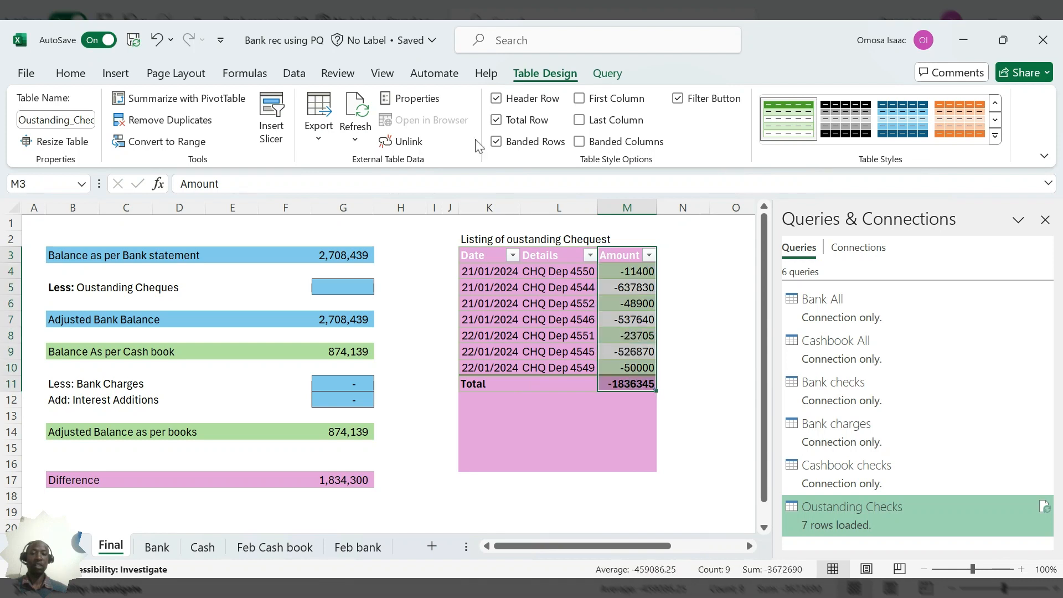
left_click(59, 76)
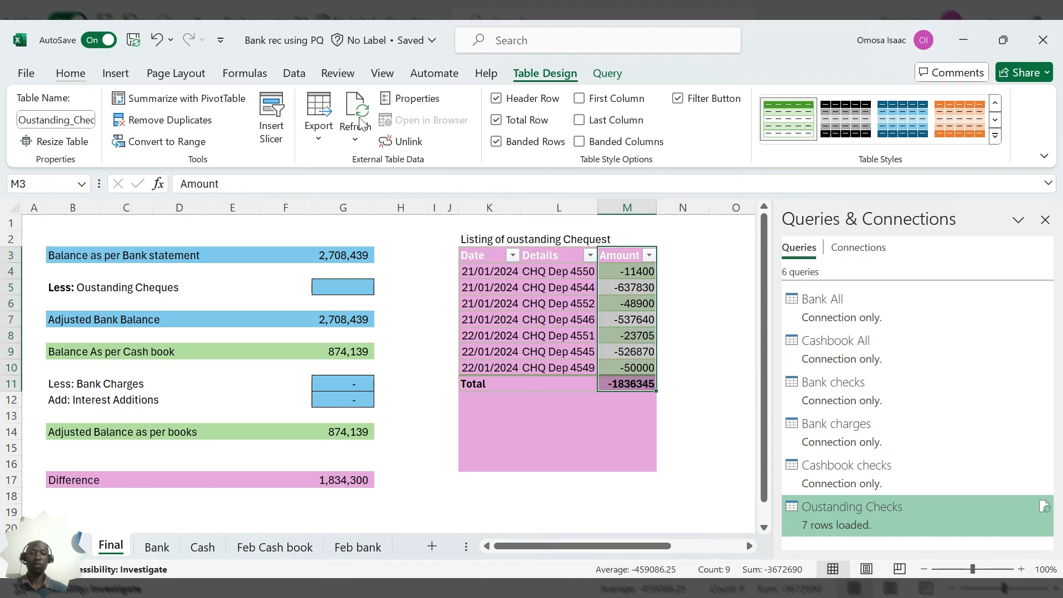
left_click(409, 119)
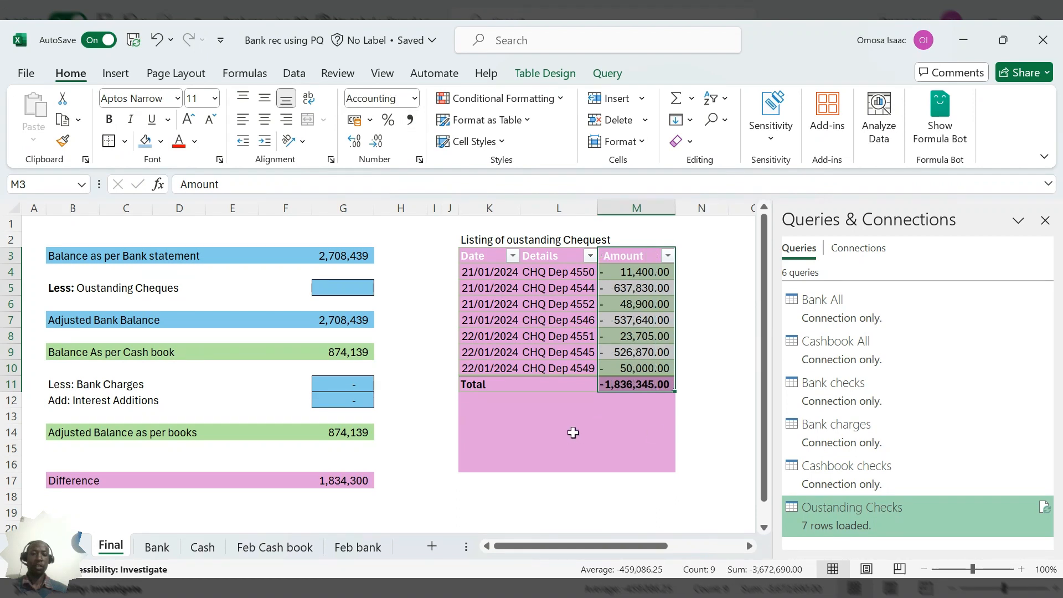
left_click(704, 446)
From the Bank charges query, create a query named Bank charges list and load it as a table at cell P3 of the Final sheet
left_click_drag(640, 548, 705, 548)
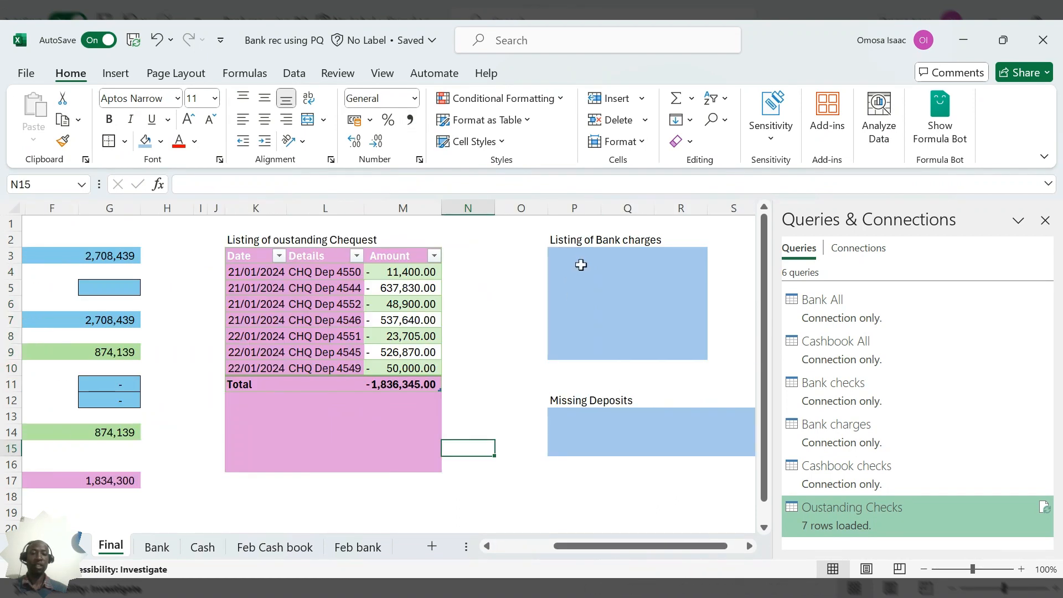
left_click(581, 269)
left_click(577, 252)
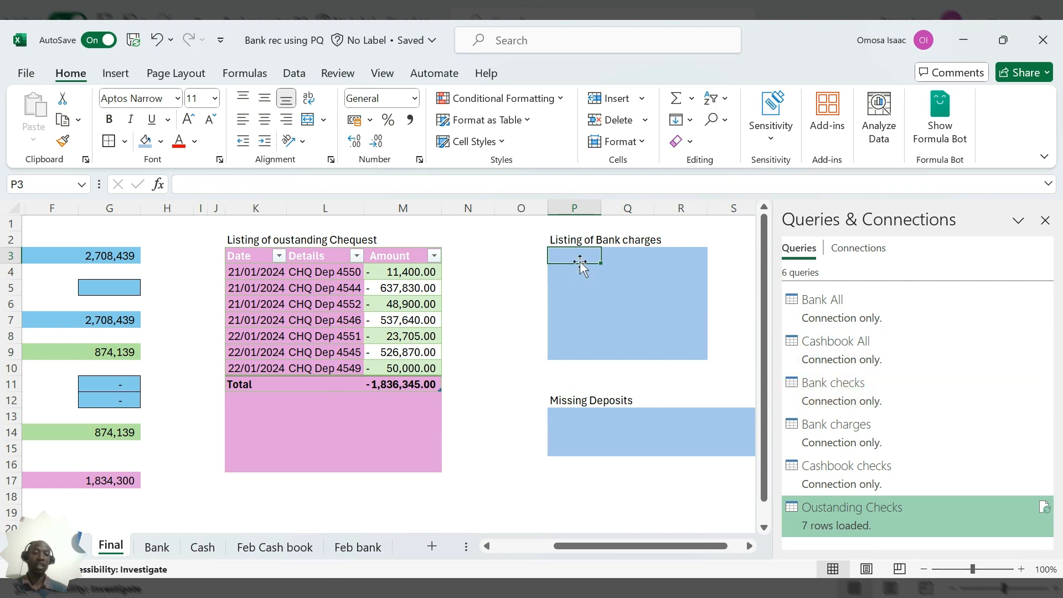
double_click(836, 426)
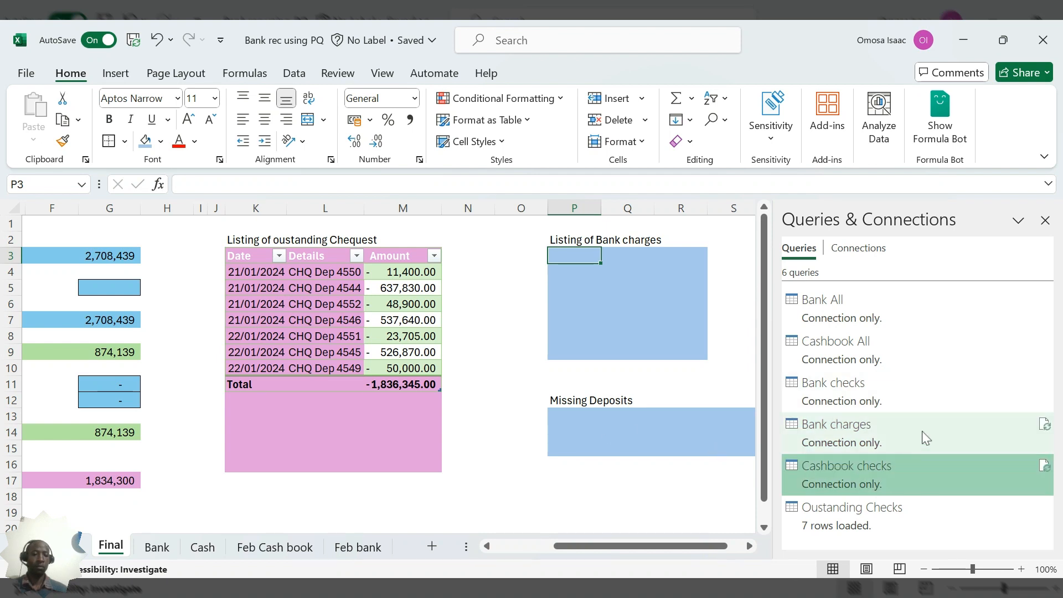
left_click(853, 429)
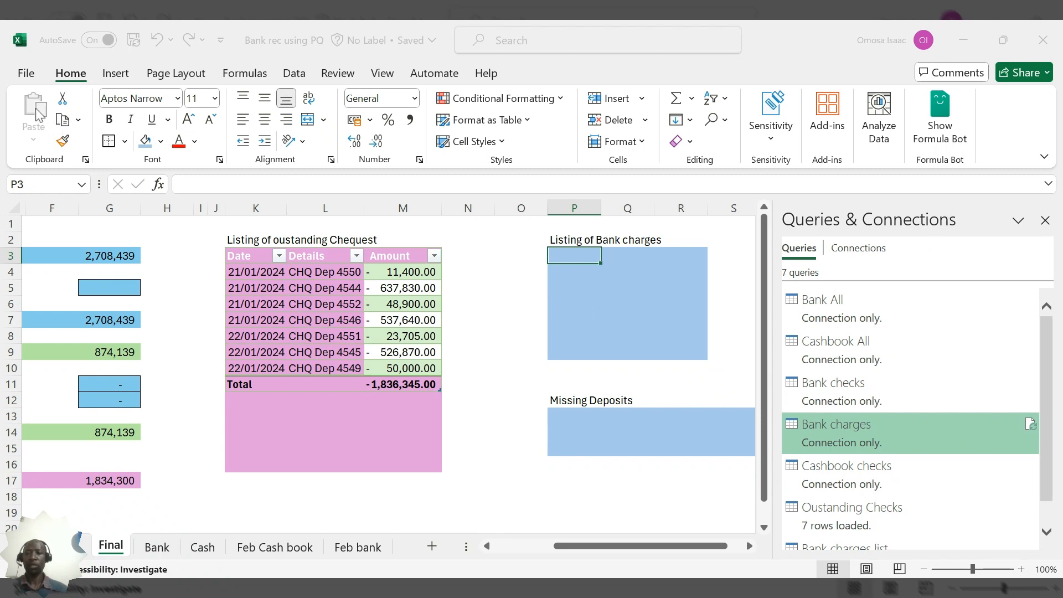
left_click(48, 147)
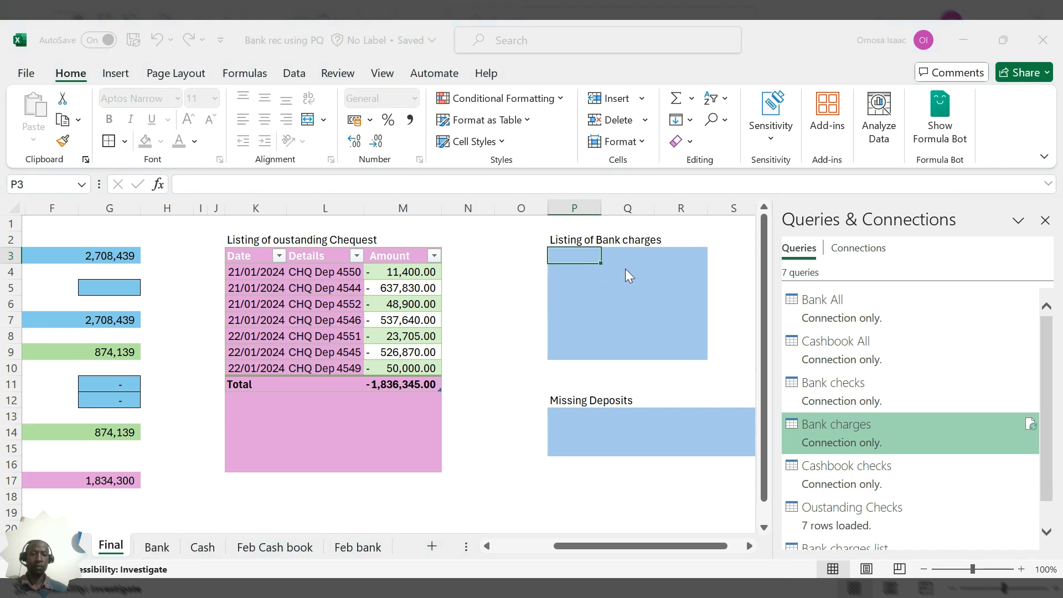
left_click(635, 306)
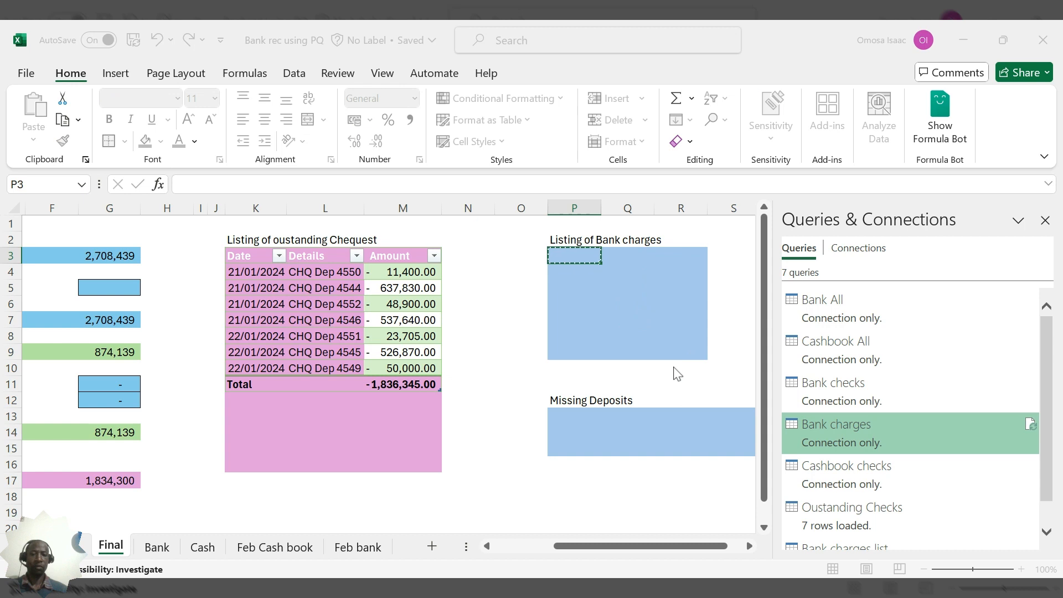
left_click(692, 383)
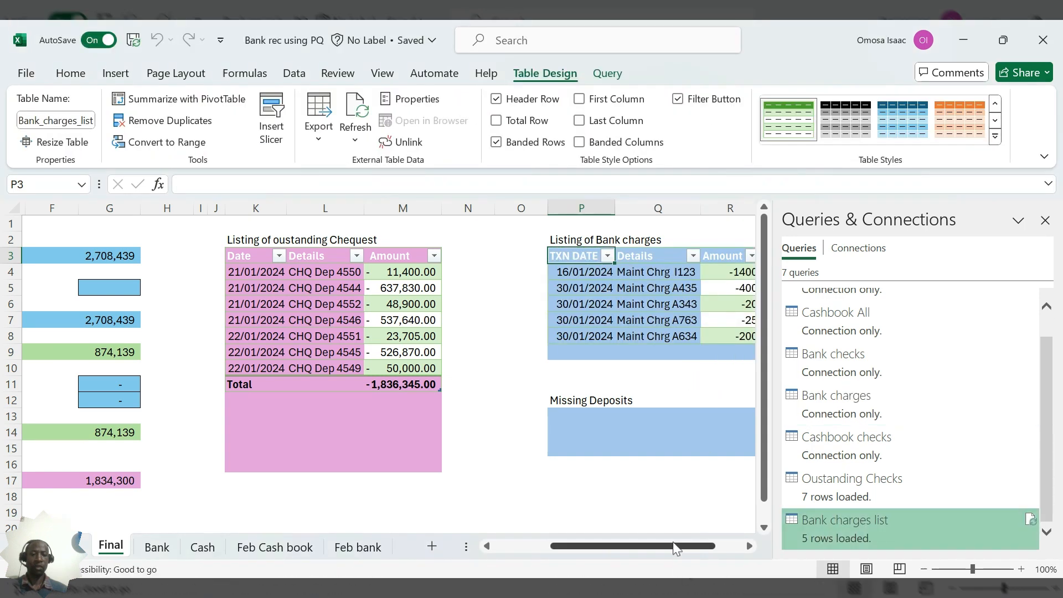
Add a total row to the bank charges table on the Final sheet
left_click_drag(709, 546, 735, 545)
left_click(623, 336)
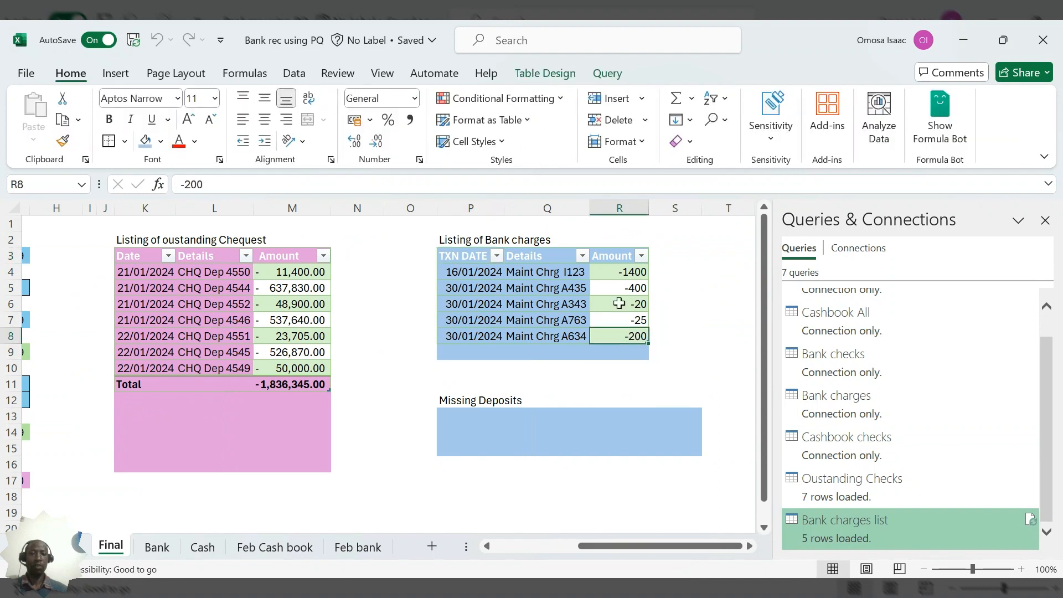
left_click(545, 73)
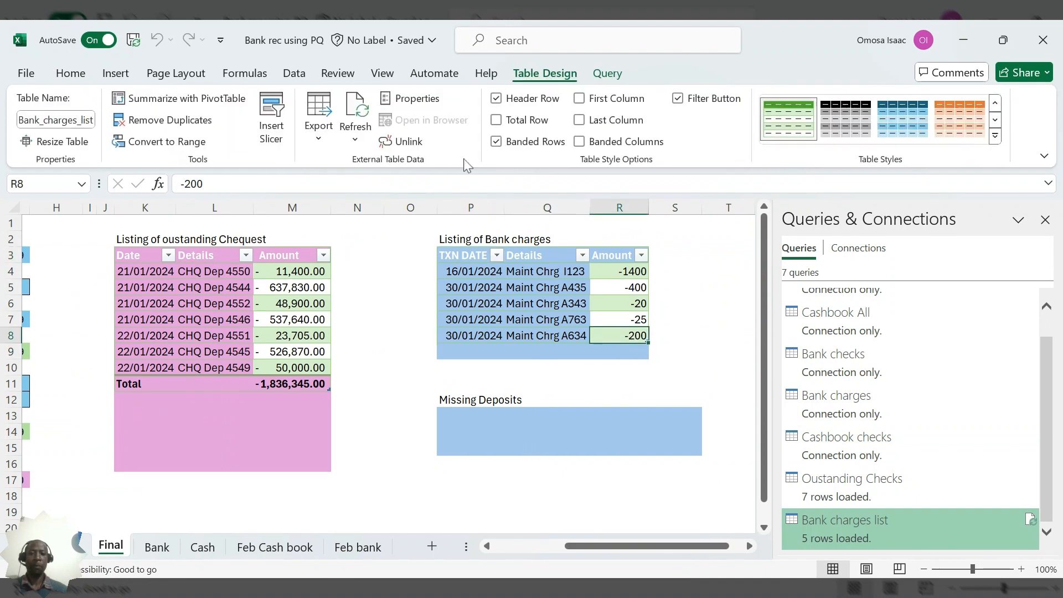
left_click(496, 120)
Link the Oustanding Cheques amount in G5 to the Amount total of the outstanding cheques table
left_click_drag(629, 546, 508, 546)
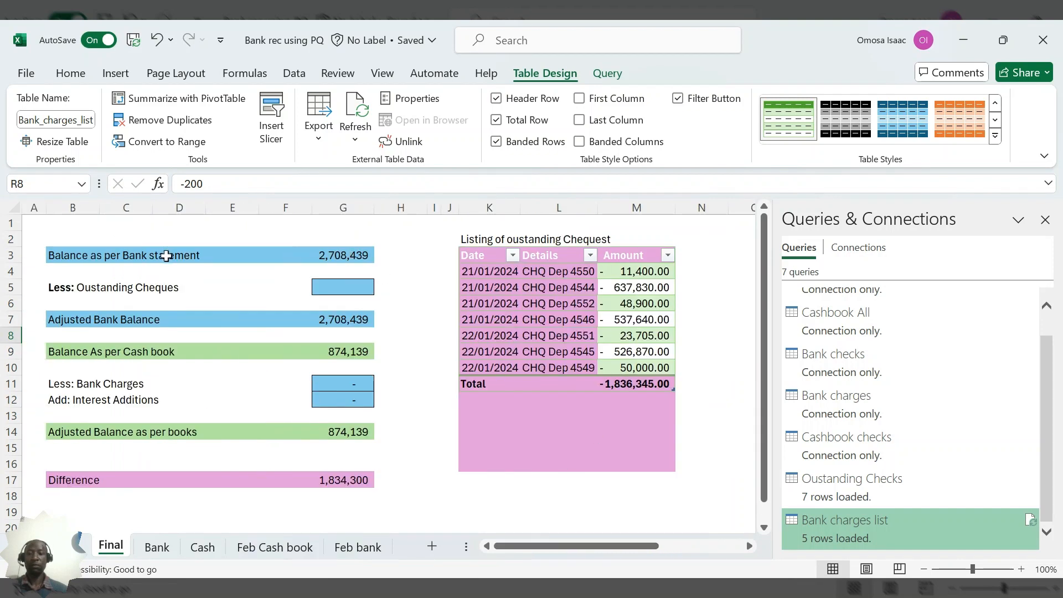
left_click(367, 292)
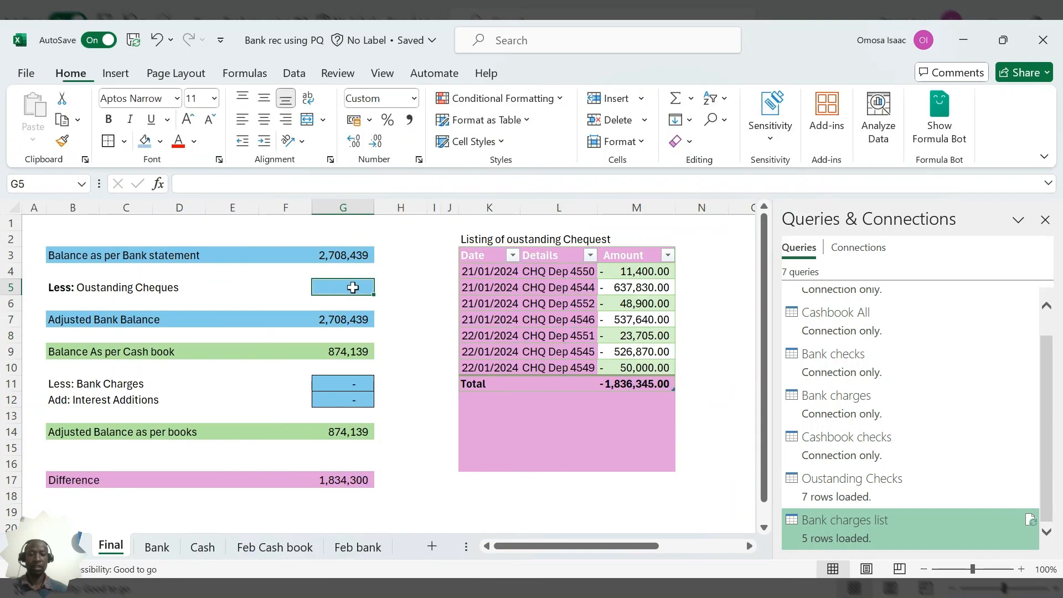
type("=")
left_click(622, 385)
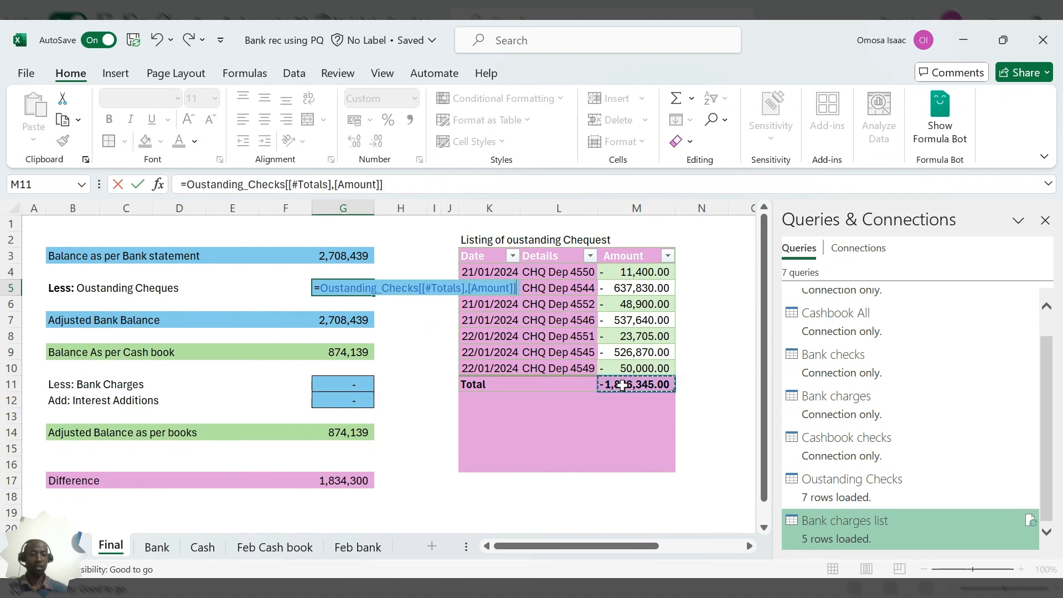
key("Return")
Link the Bank Charges amount in G11 to the Amount total of the Bank_charges_list table
left_click(340, 385)
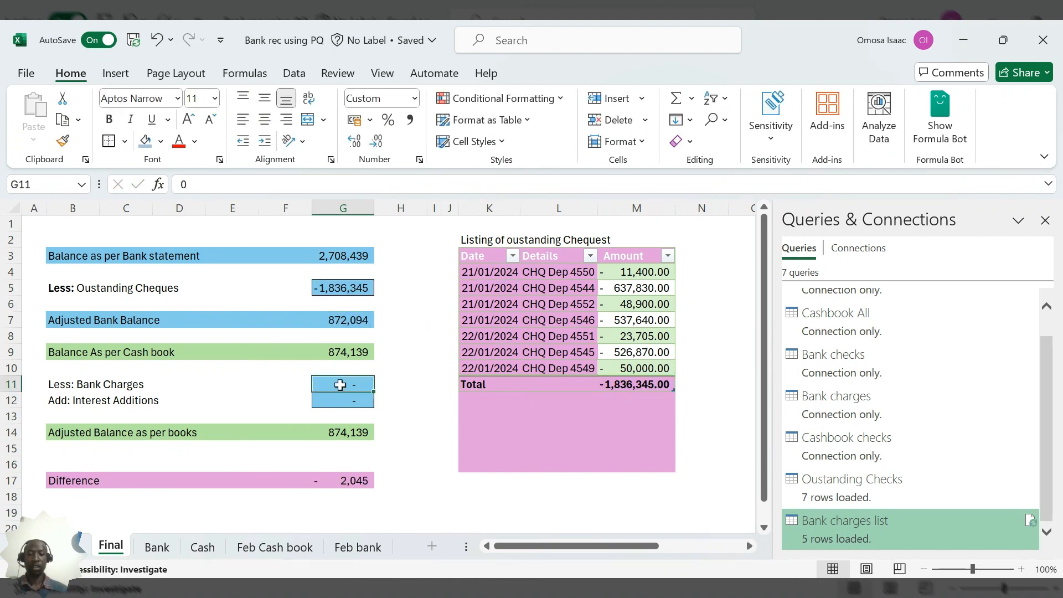
type("=")
left_click_drag(642, 548, 701, 548)
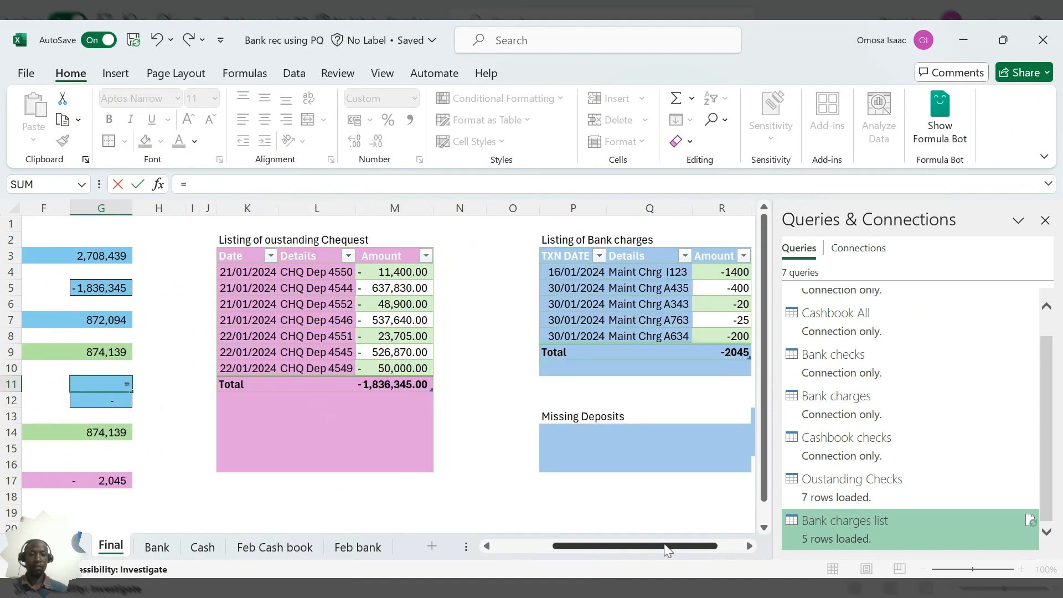
left_click(739, 354)
key("Return")
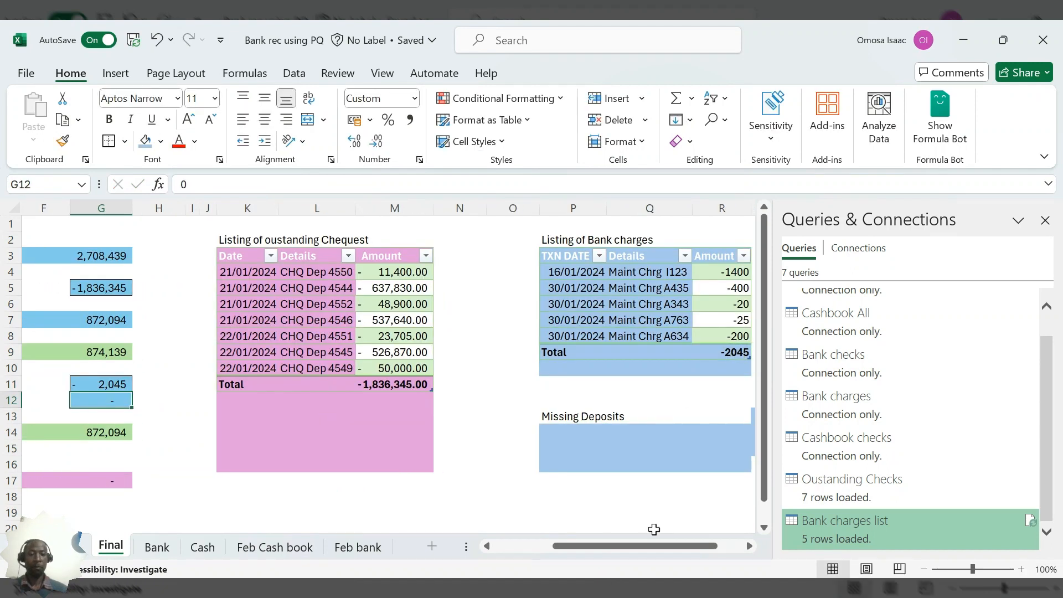
left_click_drag(610, 548, 559, 553)
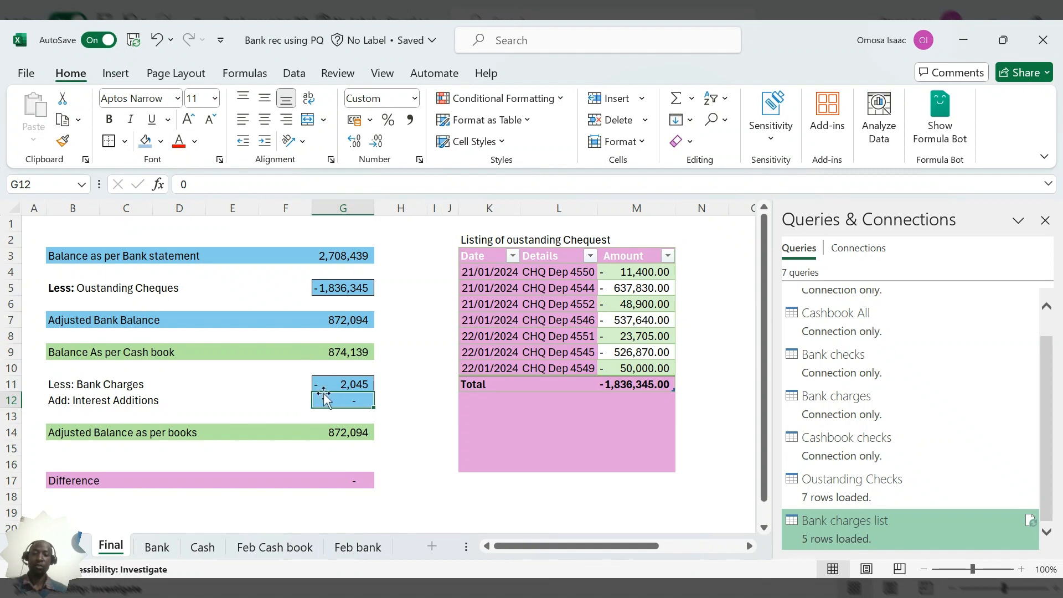
left_click(347, 383)
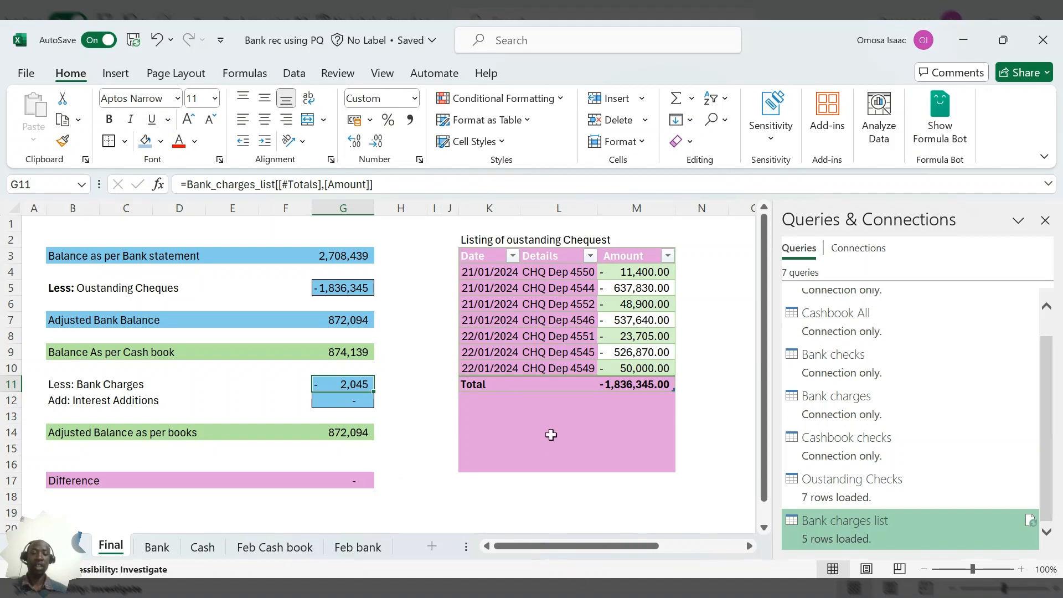
left_click(702, 433)
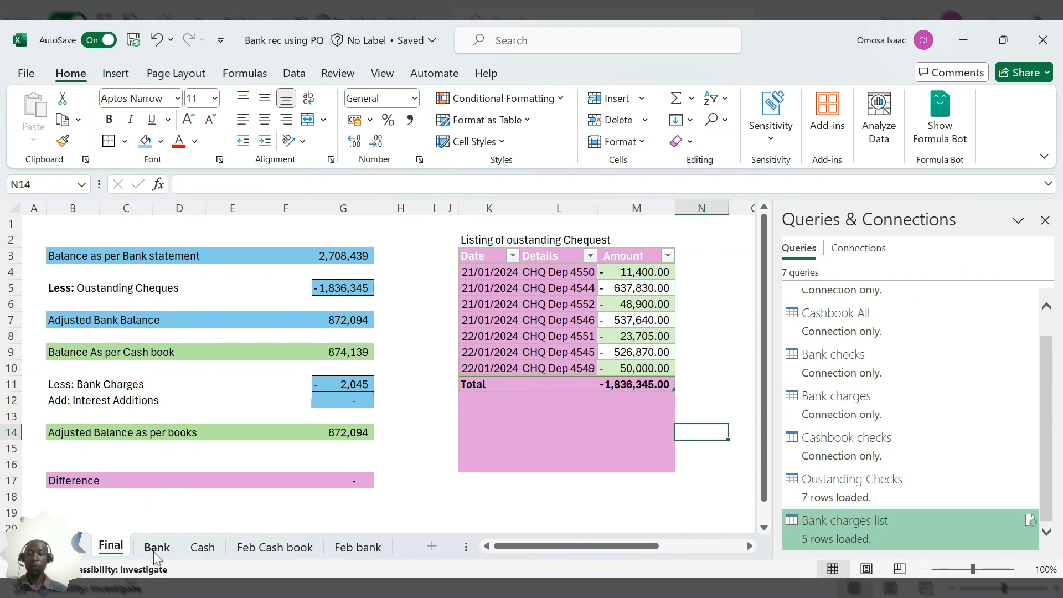
Delete row 25, the CHQ Dep 4536 transaction dated 15/01/2024, from the Bank sheet
scroll(265, 473, "down", 4)
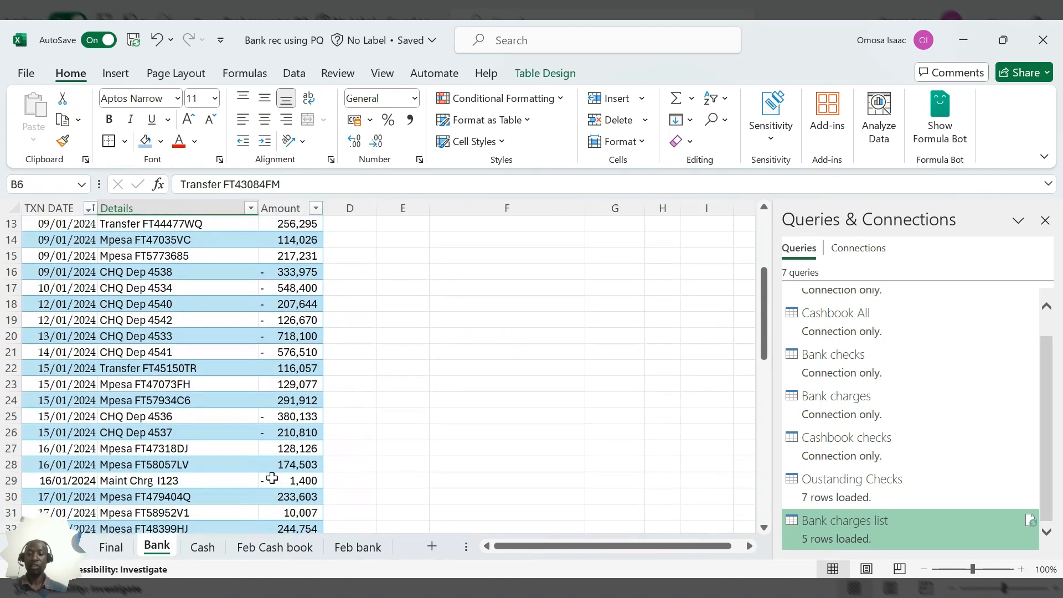
left_click(316, 418)
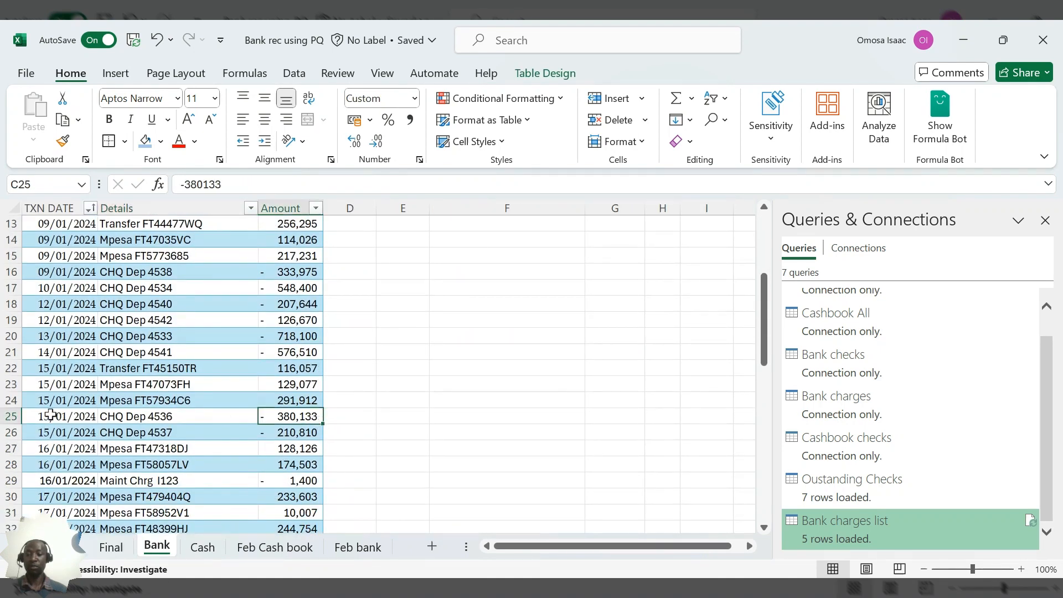
left_click(13, 416)
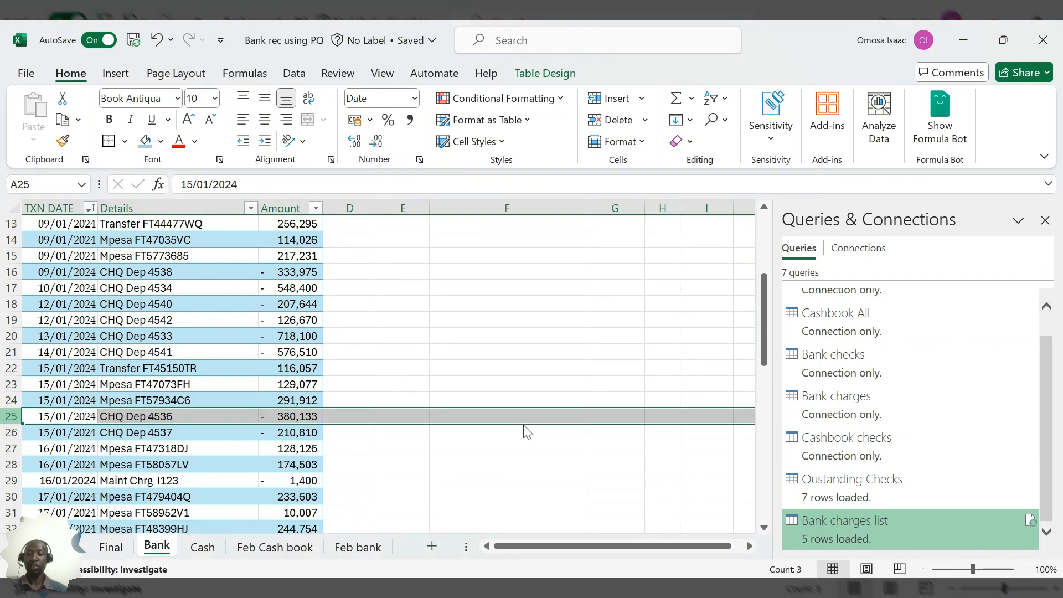
scroll(387, 476, "up", 4)
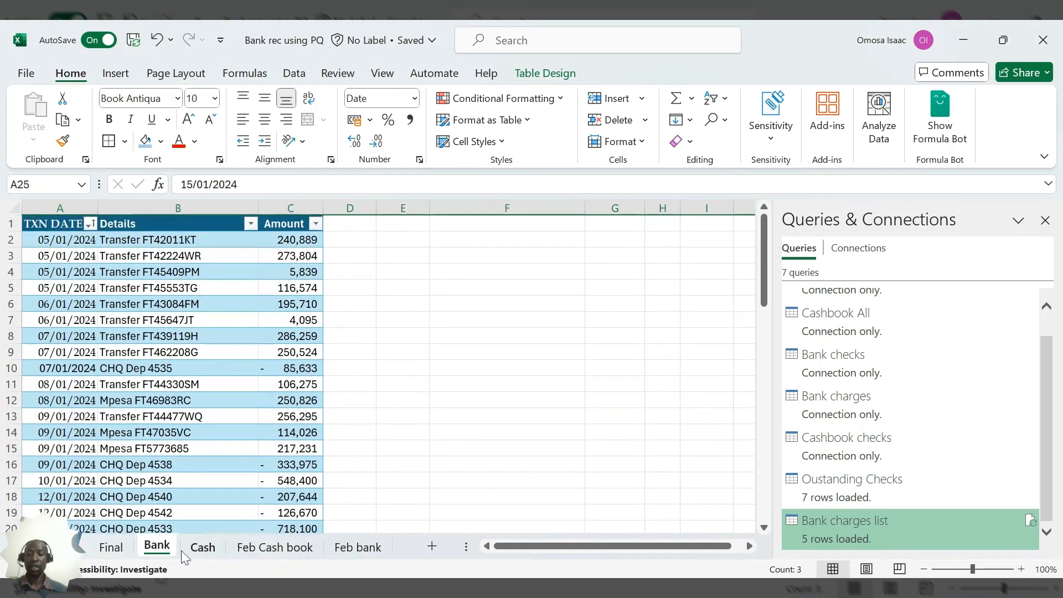
Refresh all queries in the workbook and return to the Final sheet
left_click(402, 368)
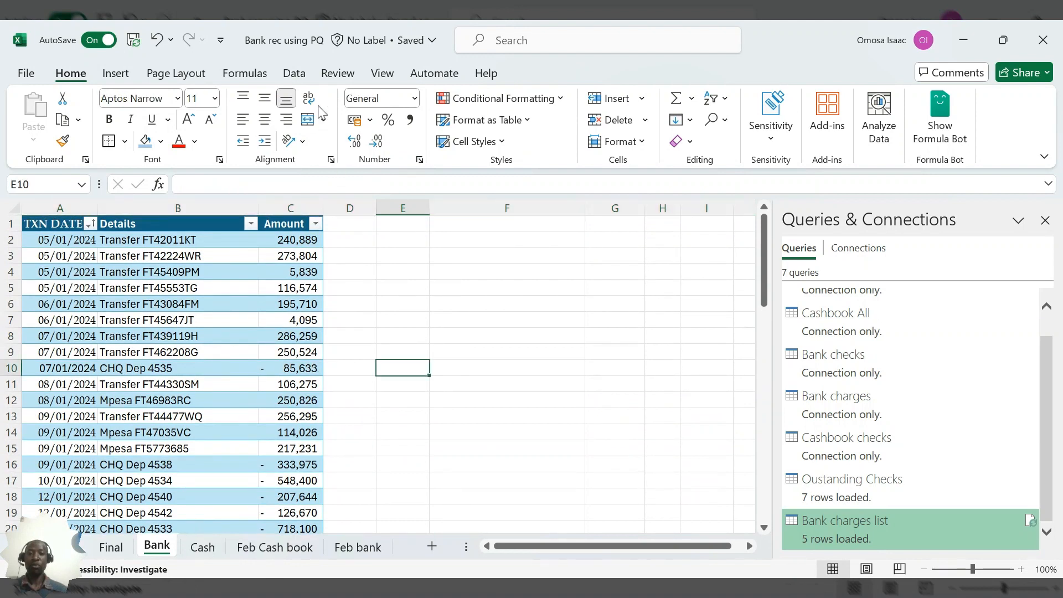
left_click(294, 74)
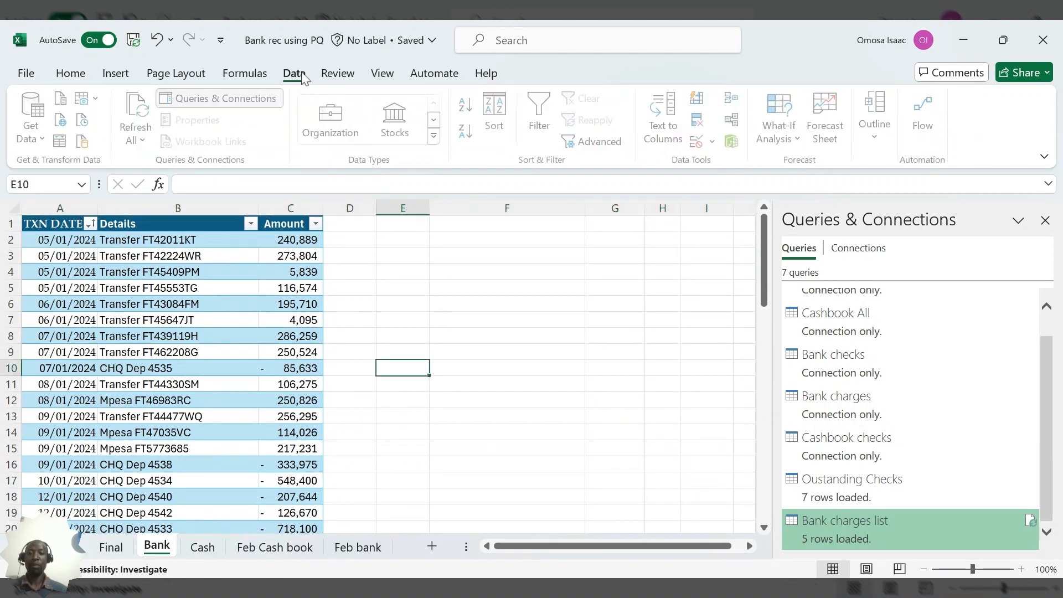
left_click(145, 113)
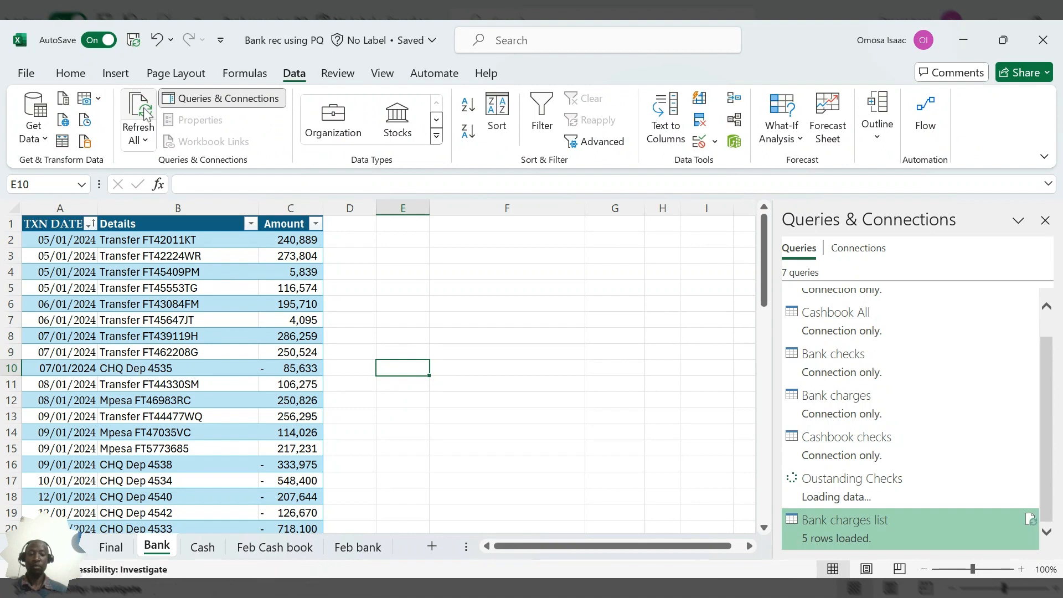
left_click(110, 547)
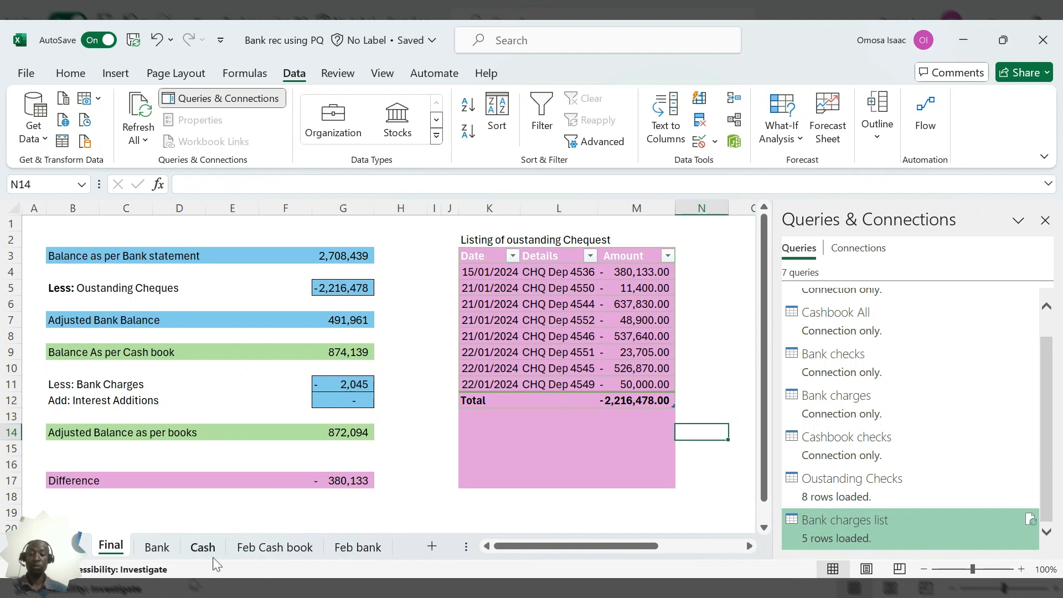
Review the transactions on the Bank and Cash sheets alongside the refreshed reconciliation on the Final sheet
left_click(167, 549)
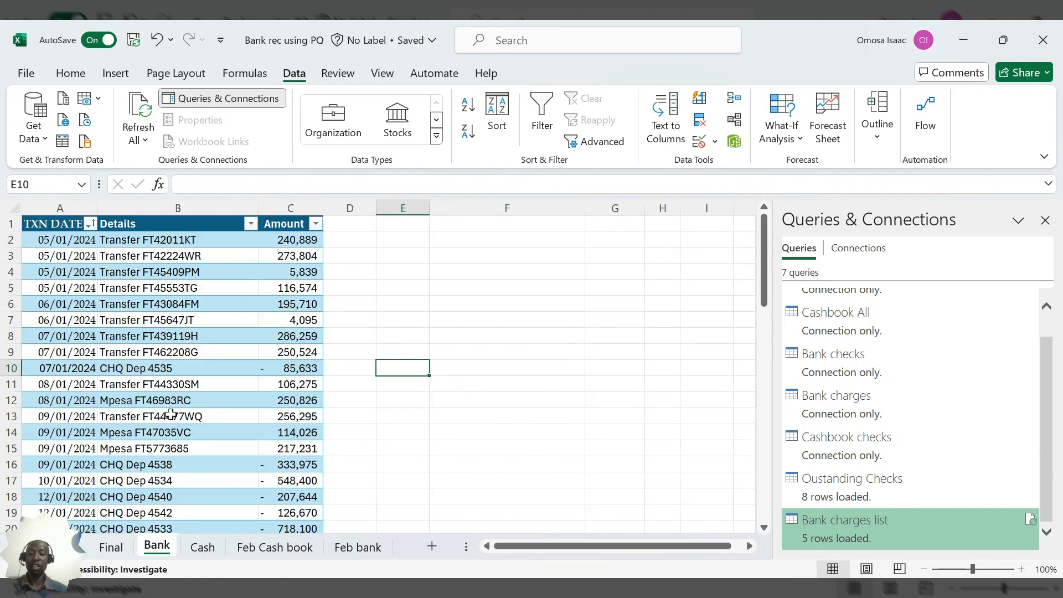
left_click_drag(51, 241, 224, 400)
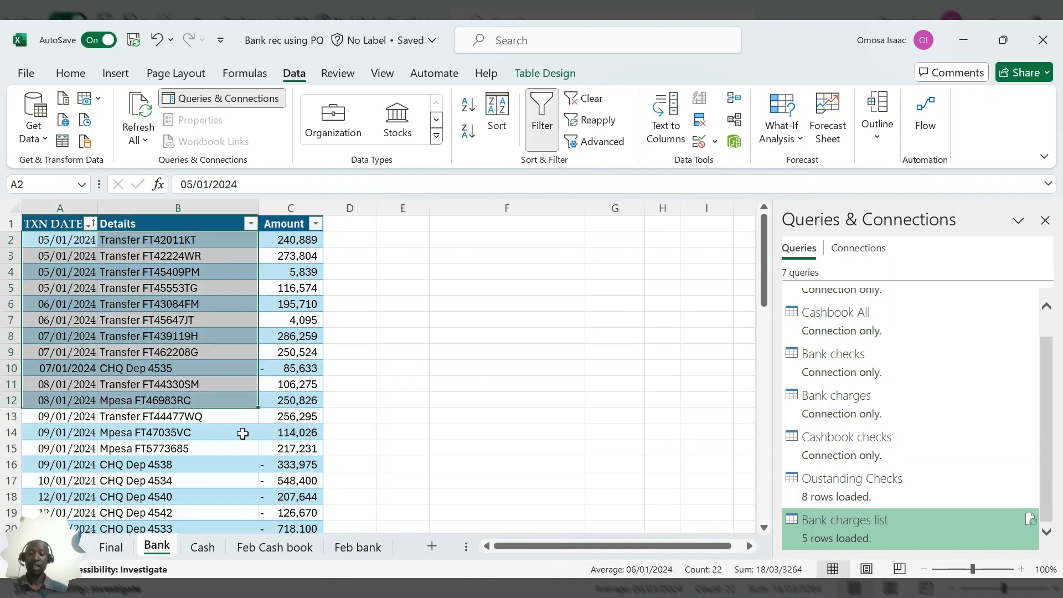
scroll(242, 433, "down", 3)
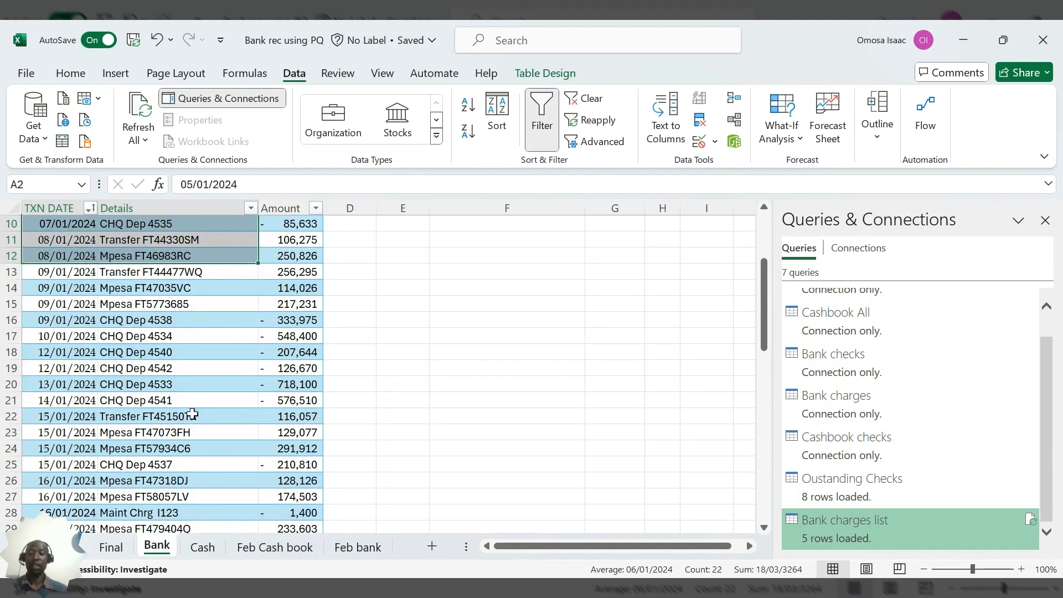
left_click(200, 549)
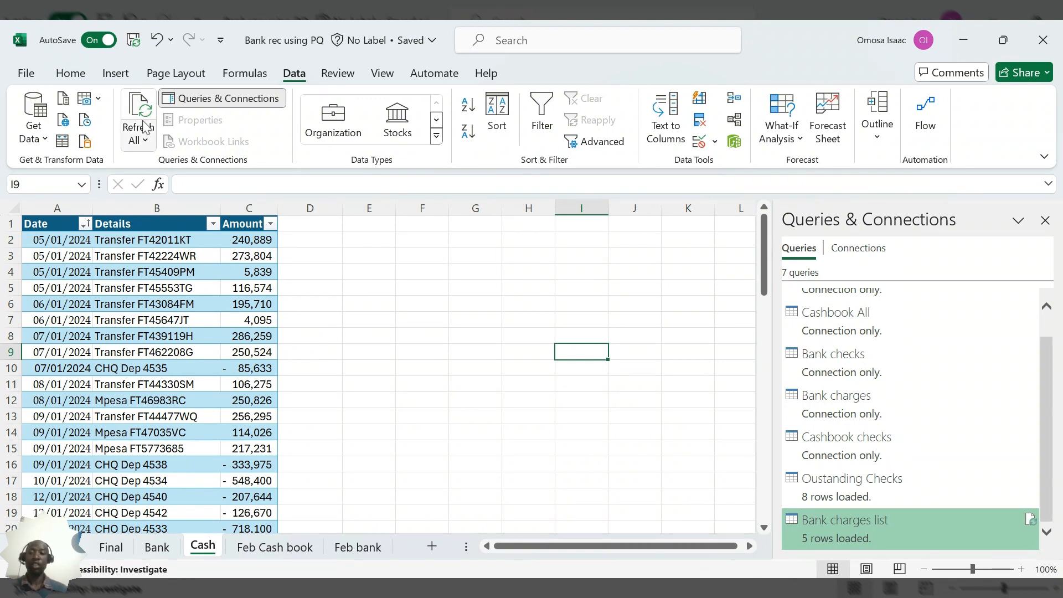
left_click(157, 547)
left_click(111, 547)
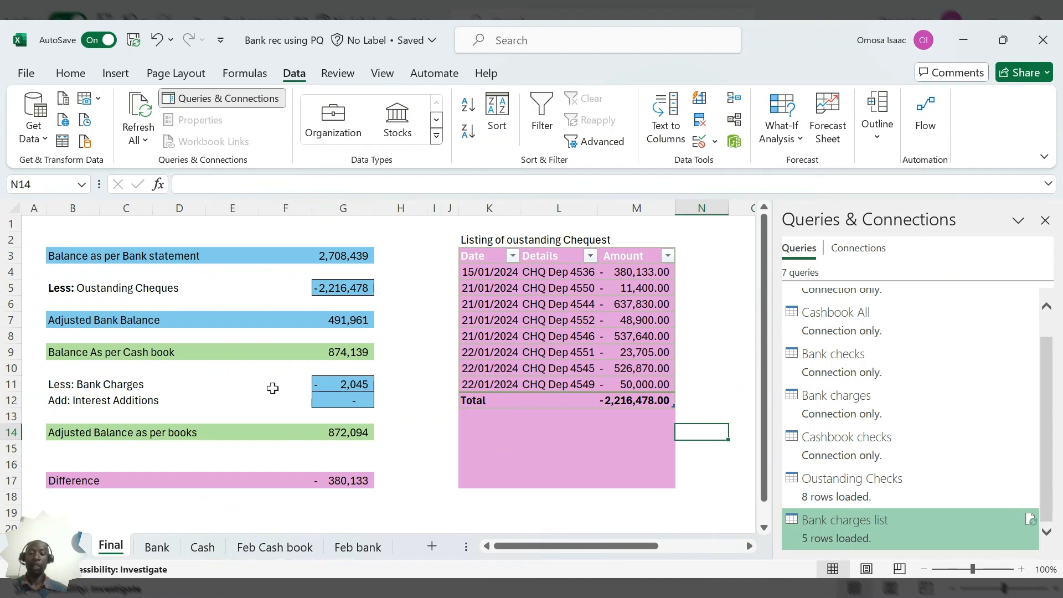
left_click(157, 547)
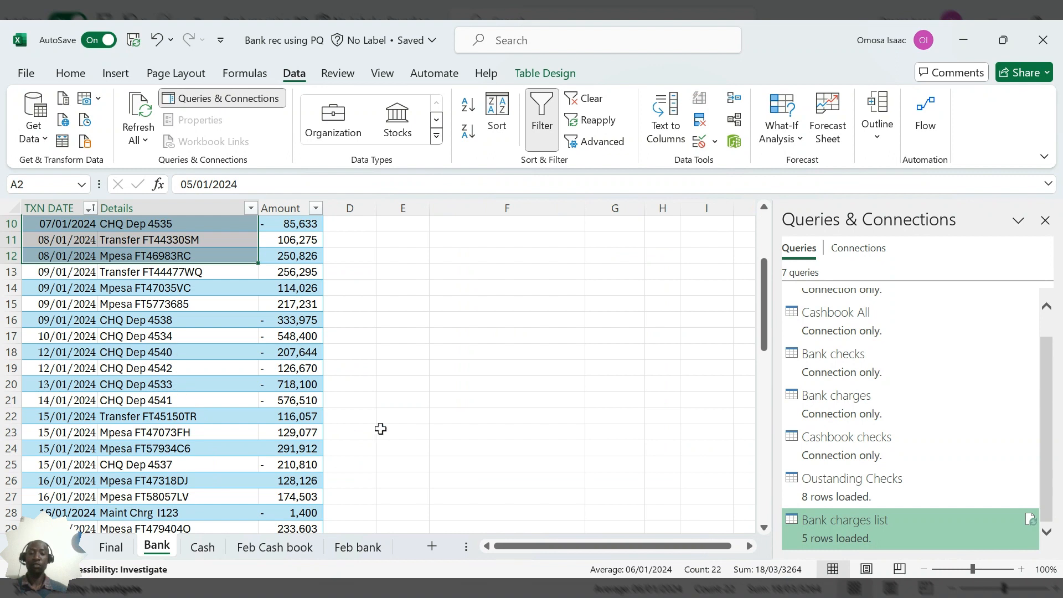